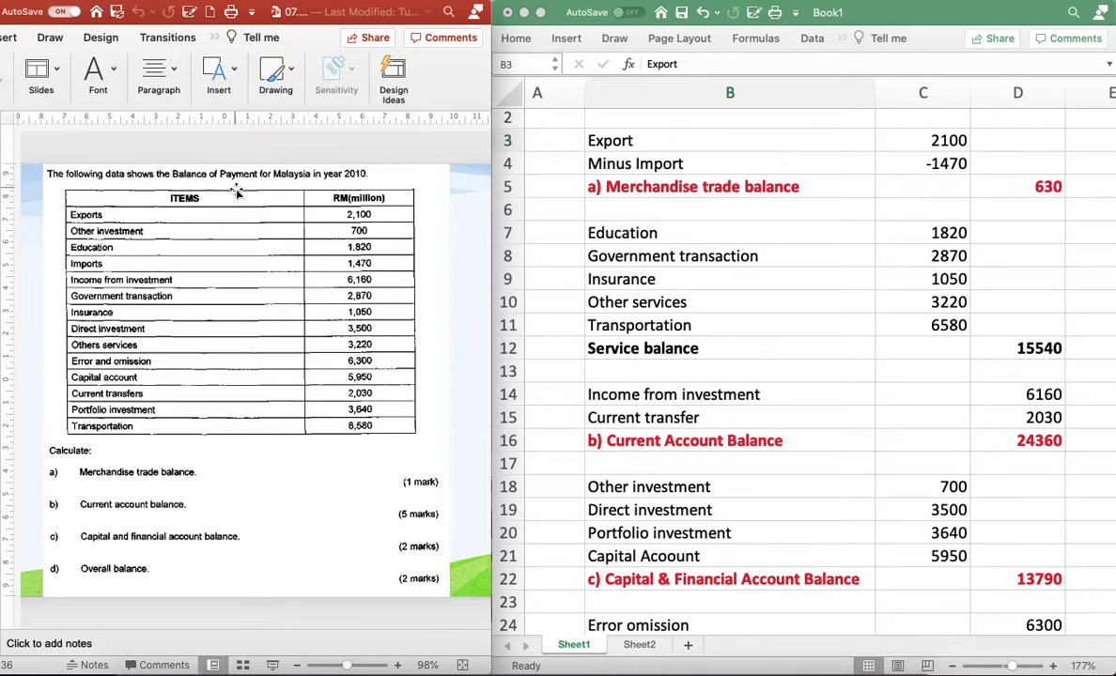
Examine the 2010 export and import figures, the merchandise trade balance formula, and the components and formula of the current account balance
left_click(145, 206)
left_click(35, 300)
left_click(886, 129)
left_click(951, 140)
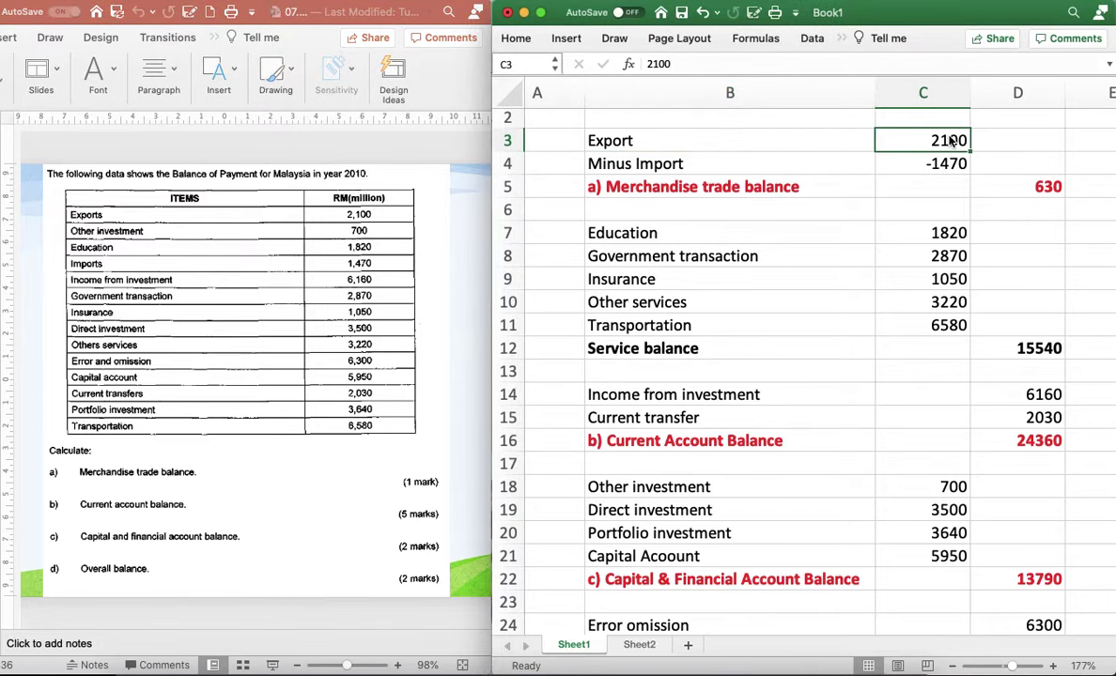
left_click(930, 164)
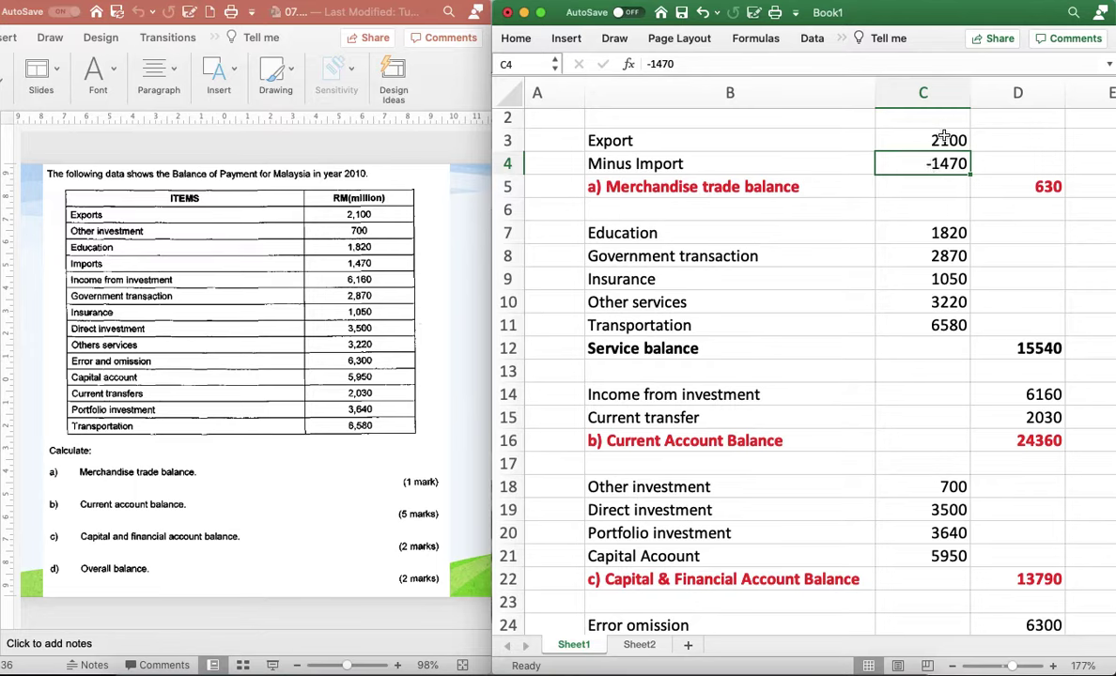
left_click(1019, 191)
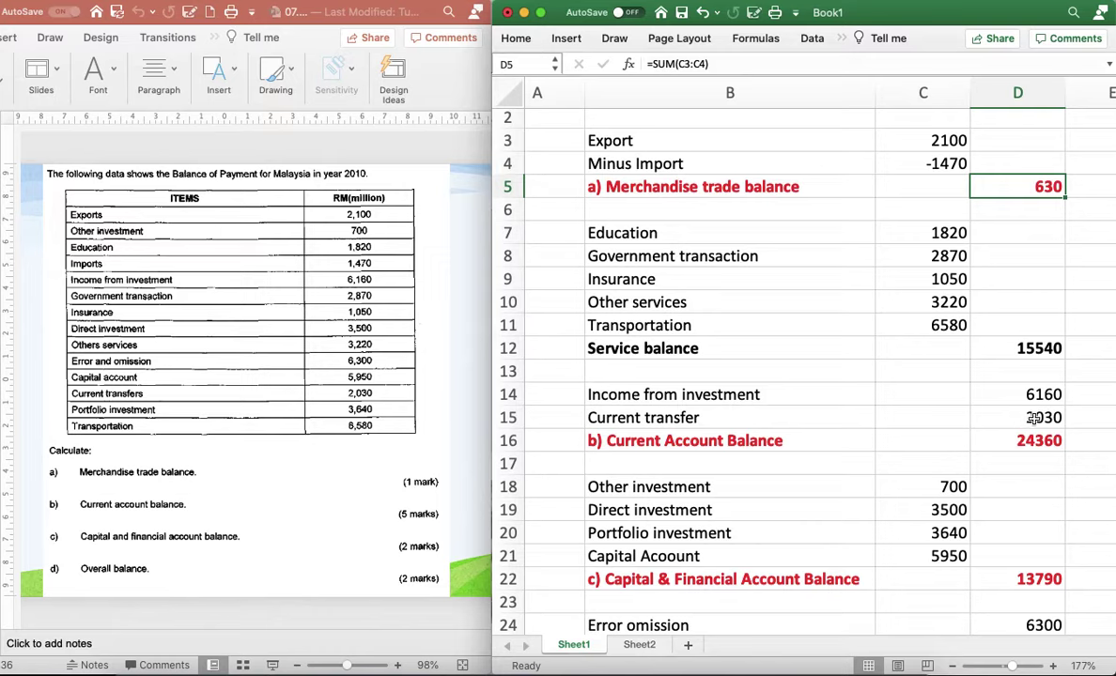
left_click(787, 443)
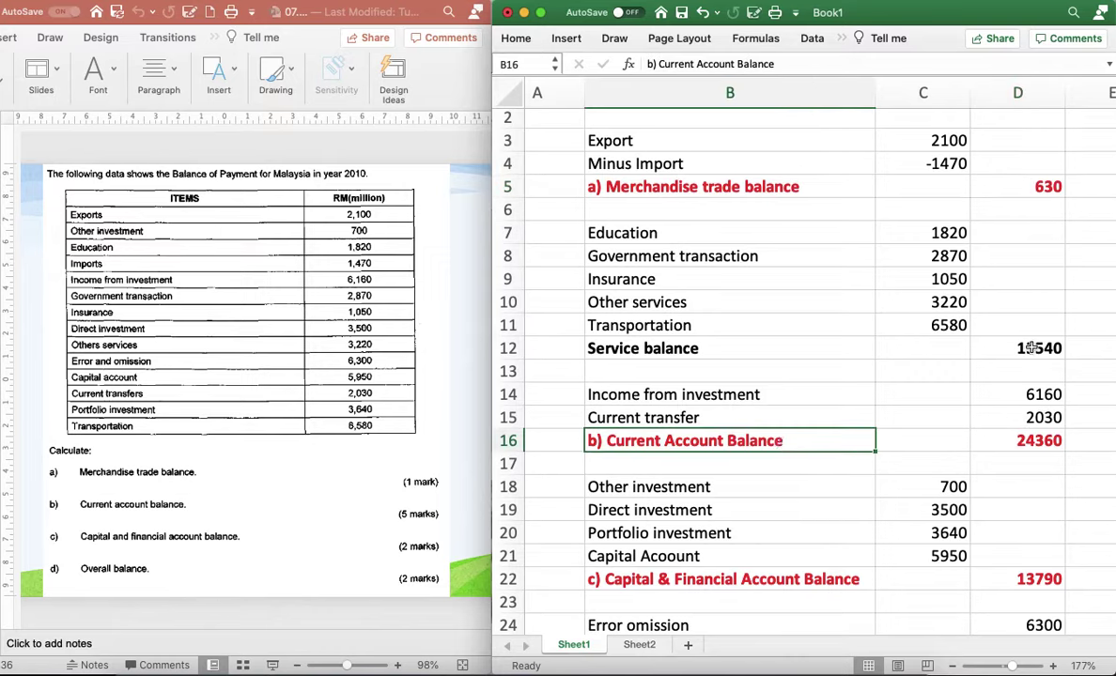
left_click(1038, 178)
left_click(1029, 350)
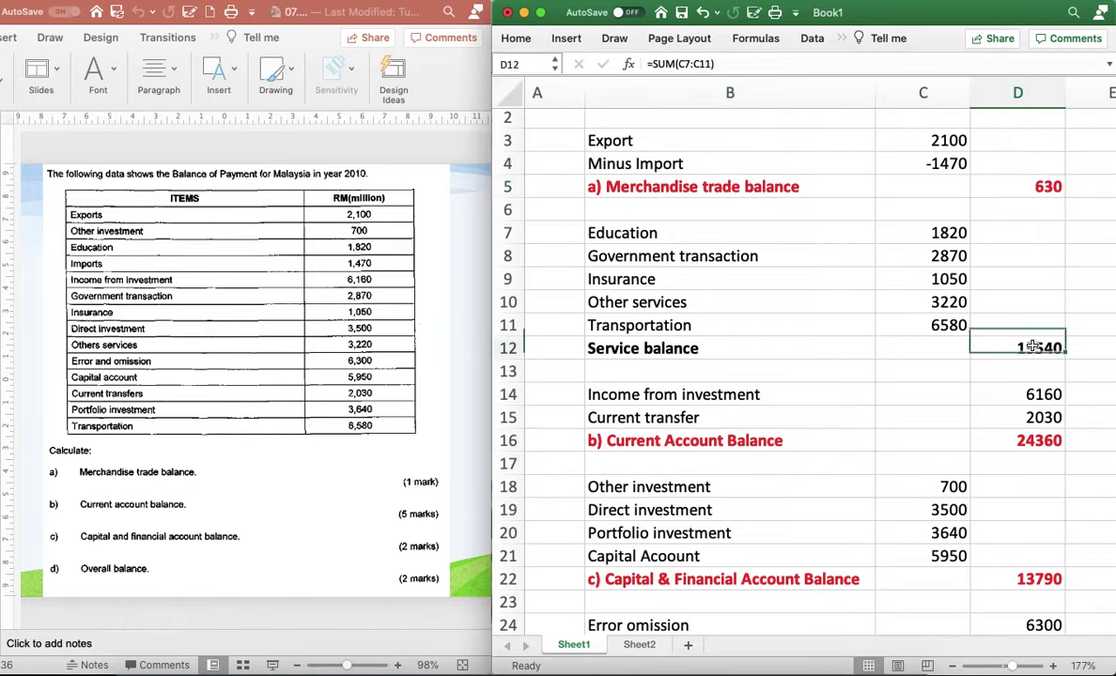
left_click(1026, 394)
left_click(1026, 420)
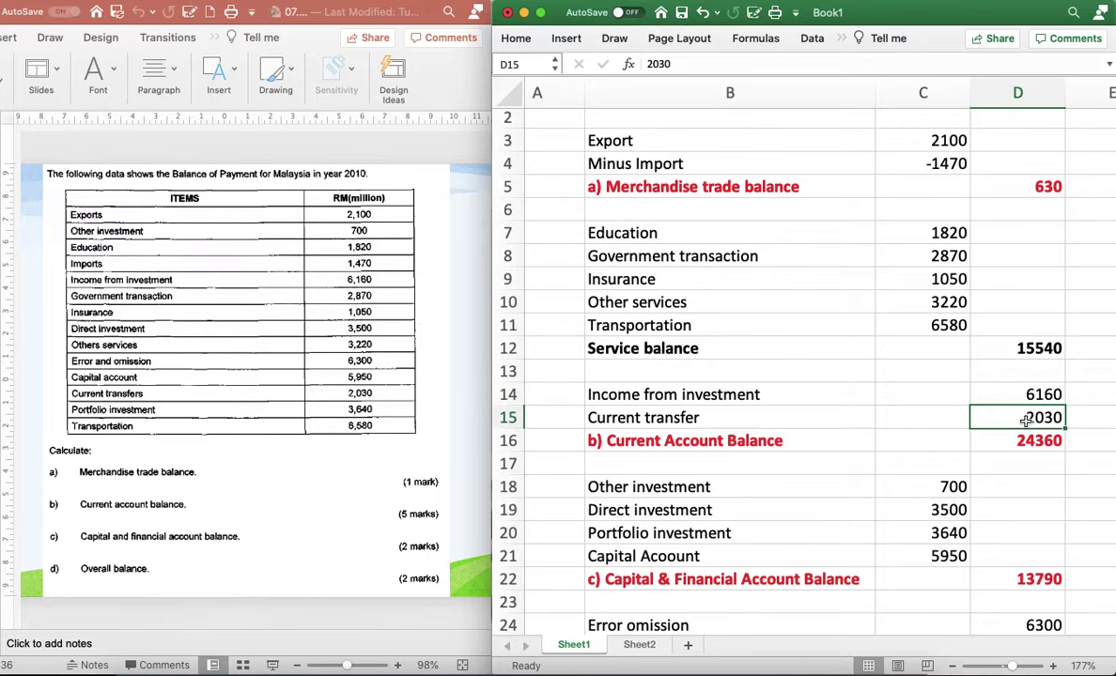
left_click(1008, 441)
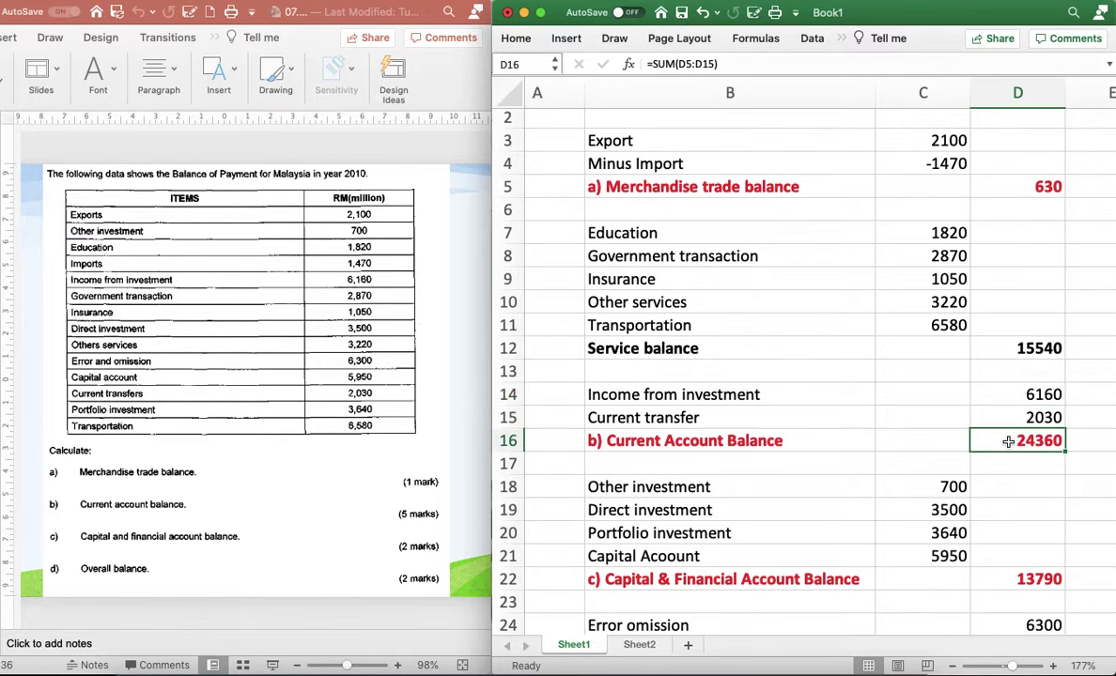
Examine the capital and financial account balance formula and the error omission figure that go with the current account balance
scroll(1008, 442, "down", 5)
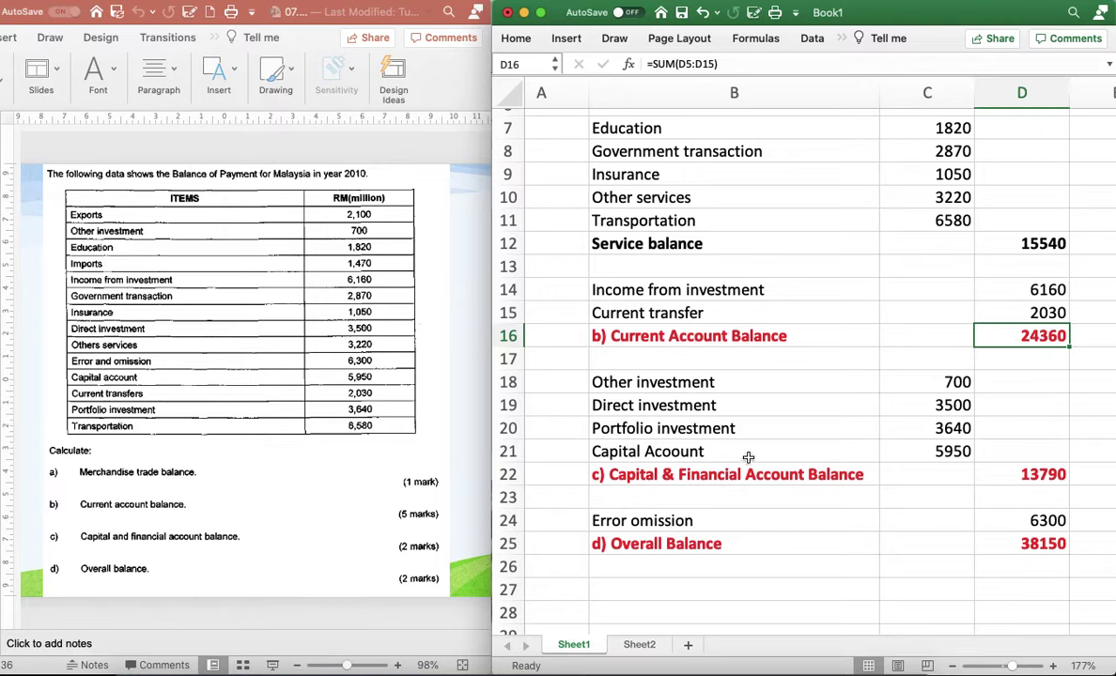
left_click(707, 476)
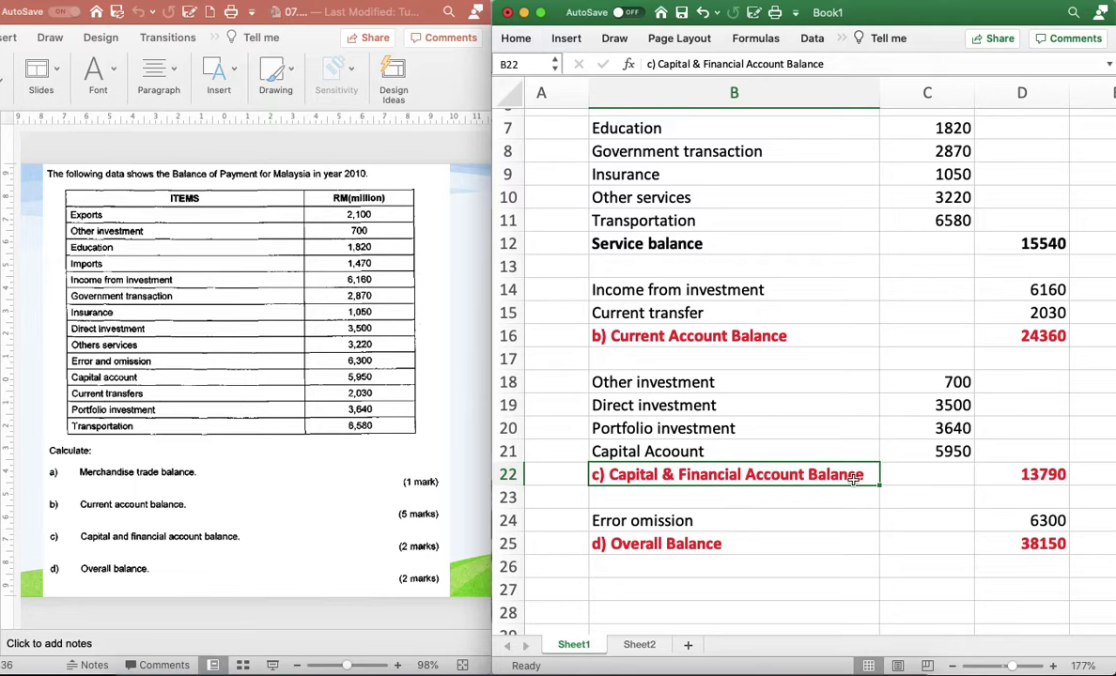
left_click(1034, 474)
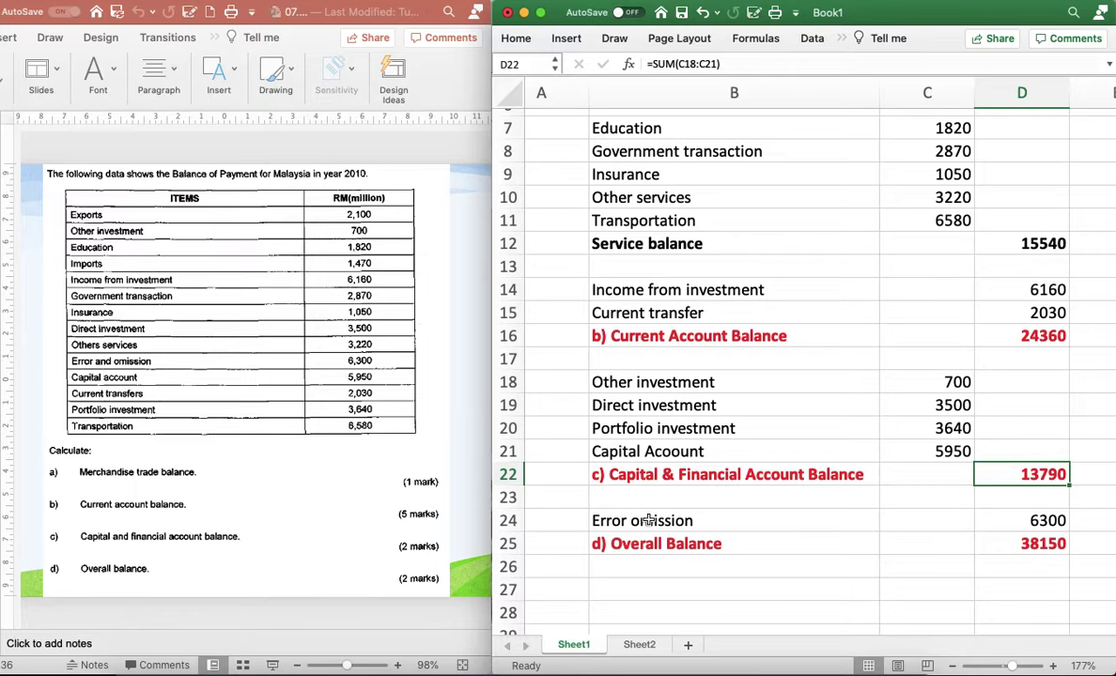
left_click(1024, 336)
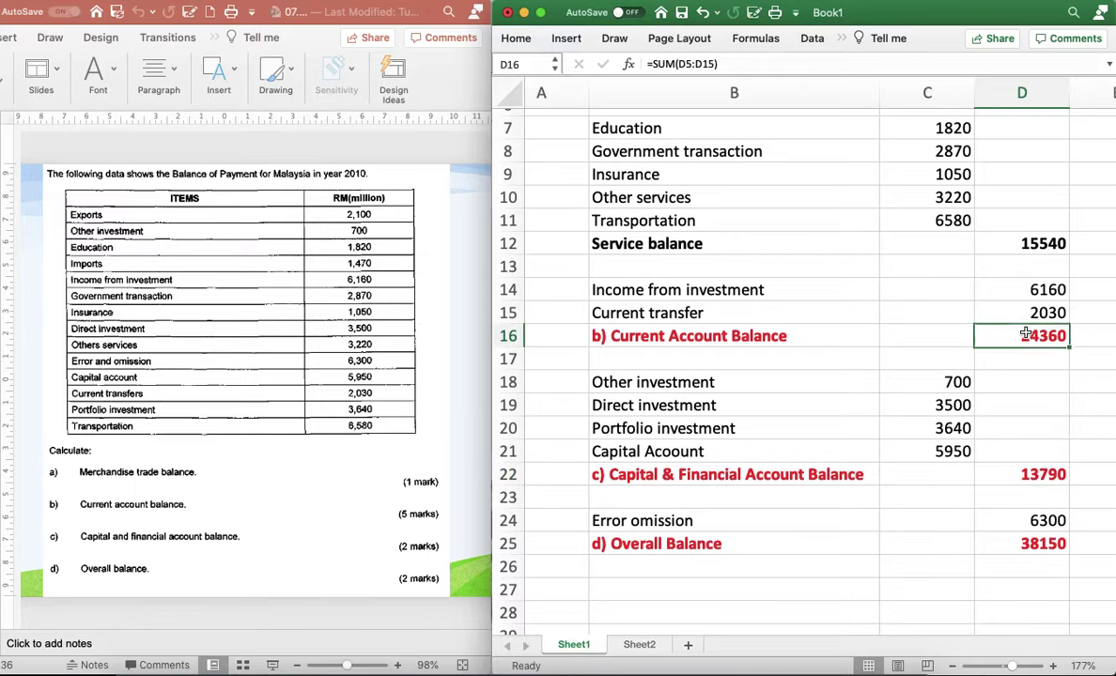
left_click(1028, 496)
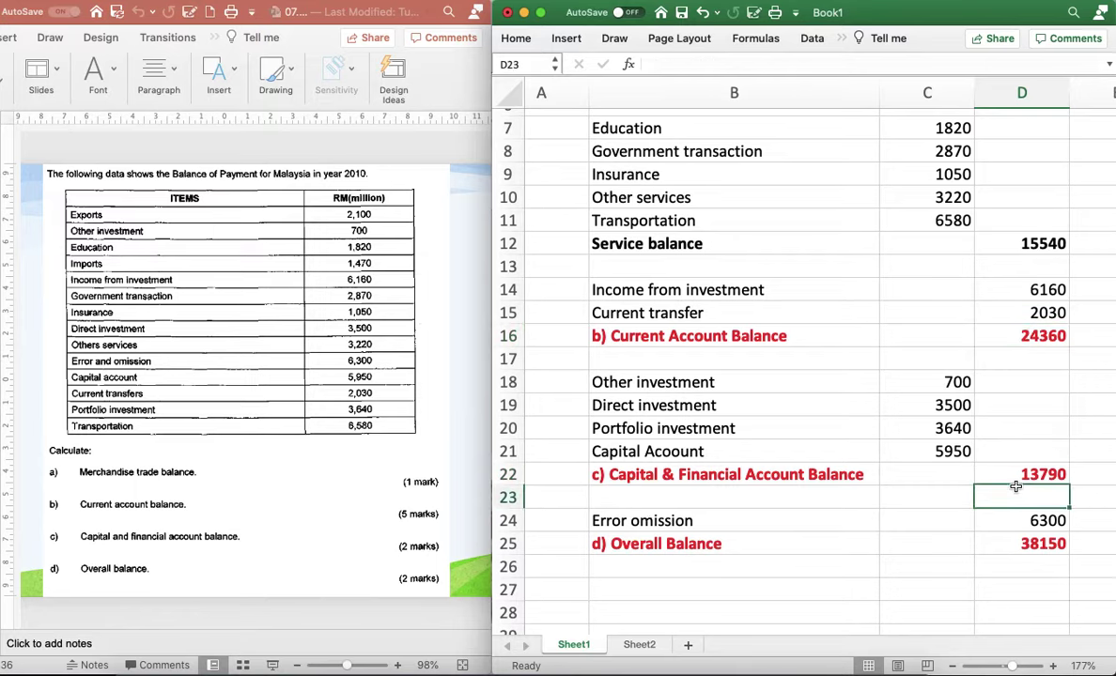
left_click(1037, 474)
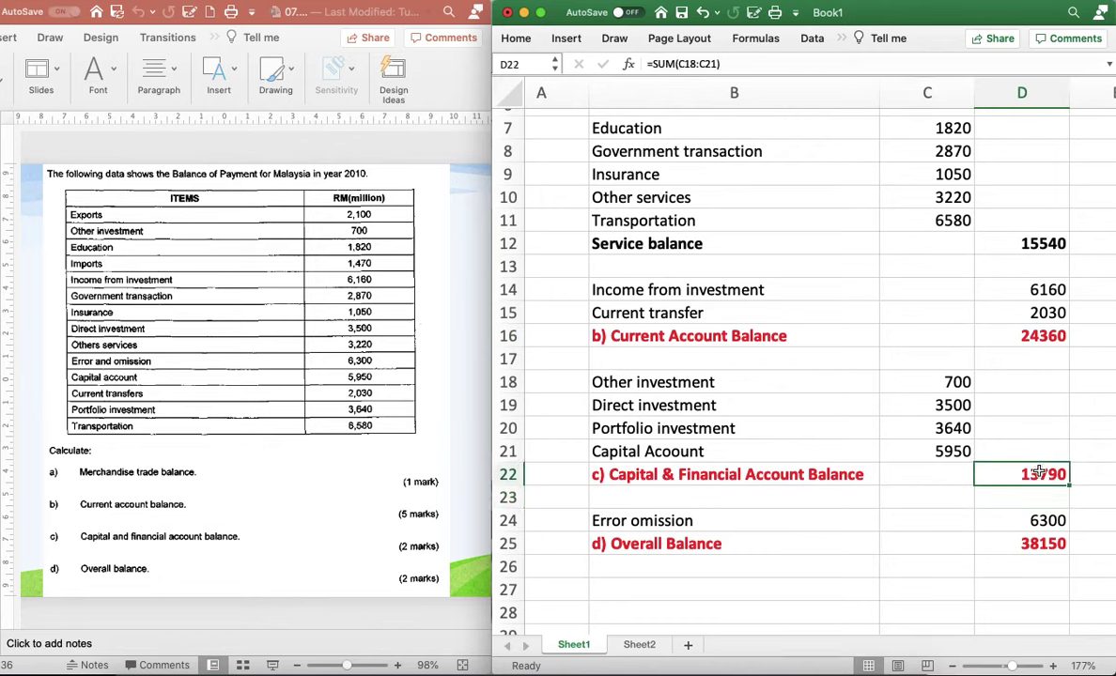
left_click(1046, 521)
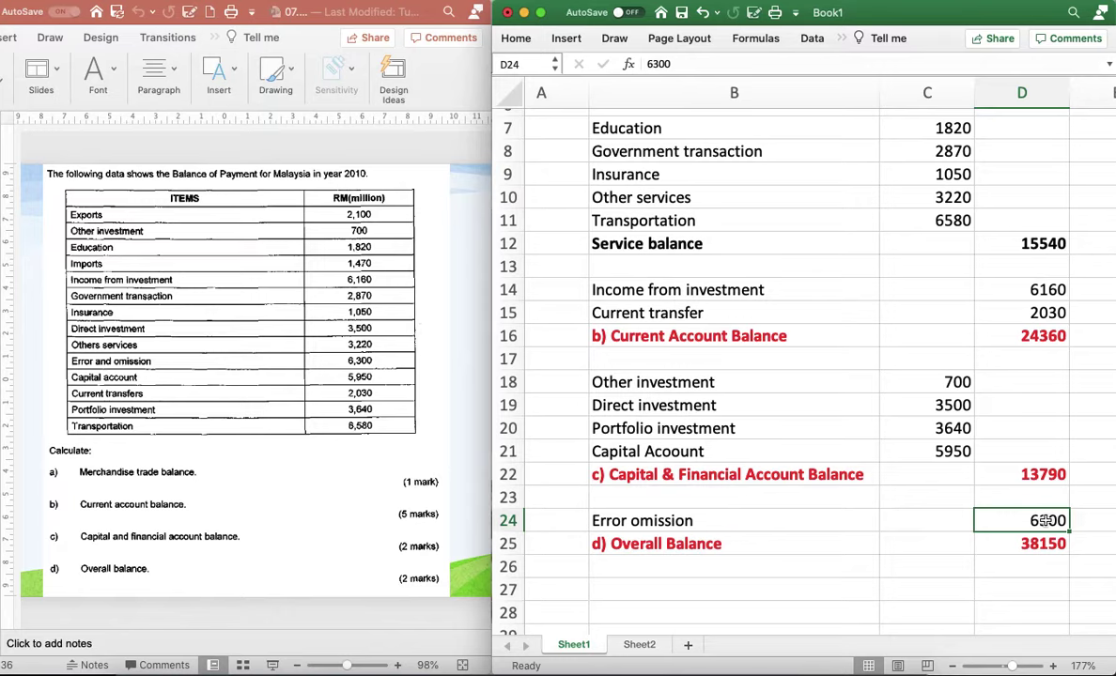
Change the label in cell B24 to "Error and omission"
left_click(783, 536)
left_click(638, 520)
double_click(631, 520)
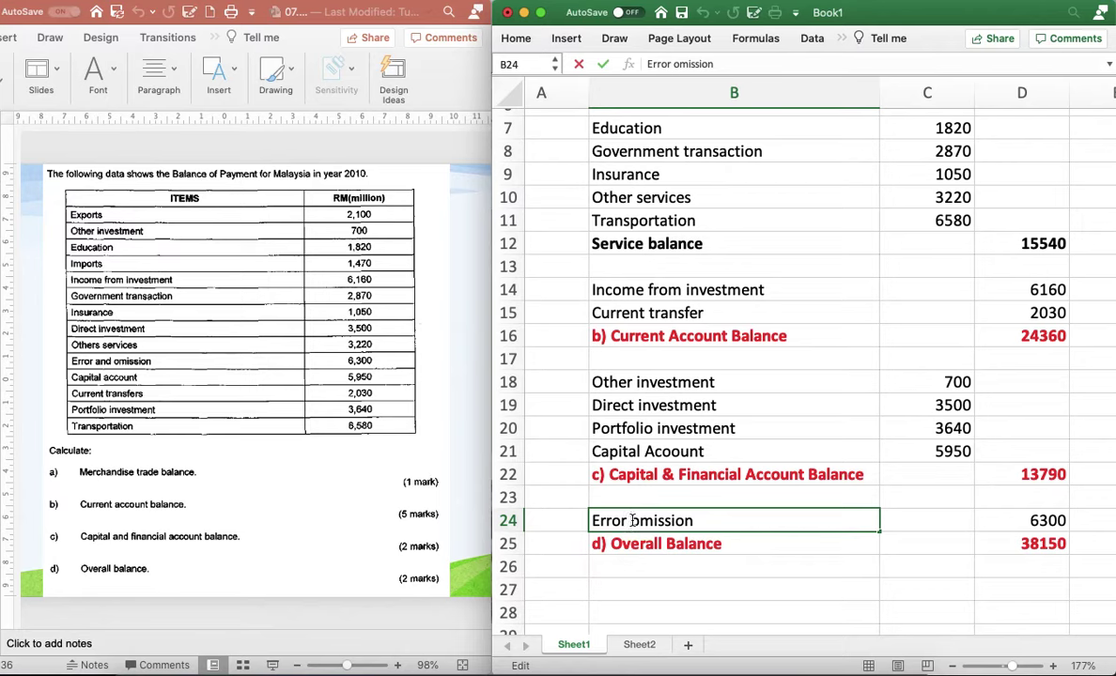
type("a")
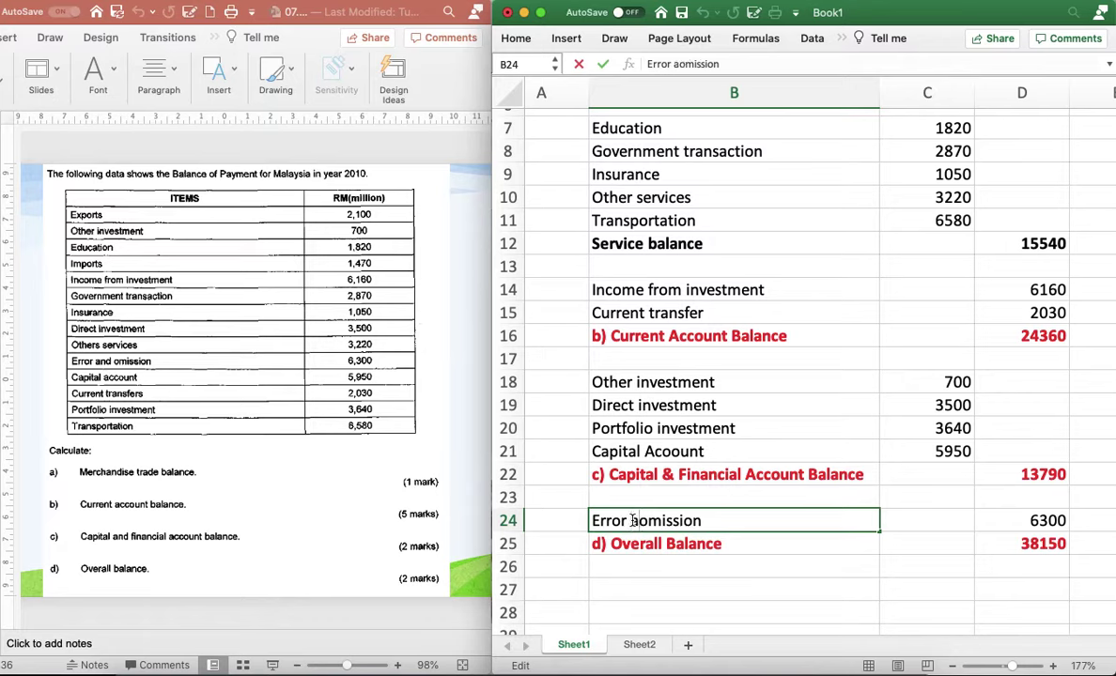
type("nd")
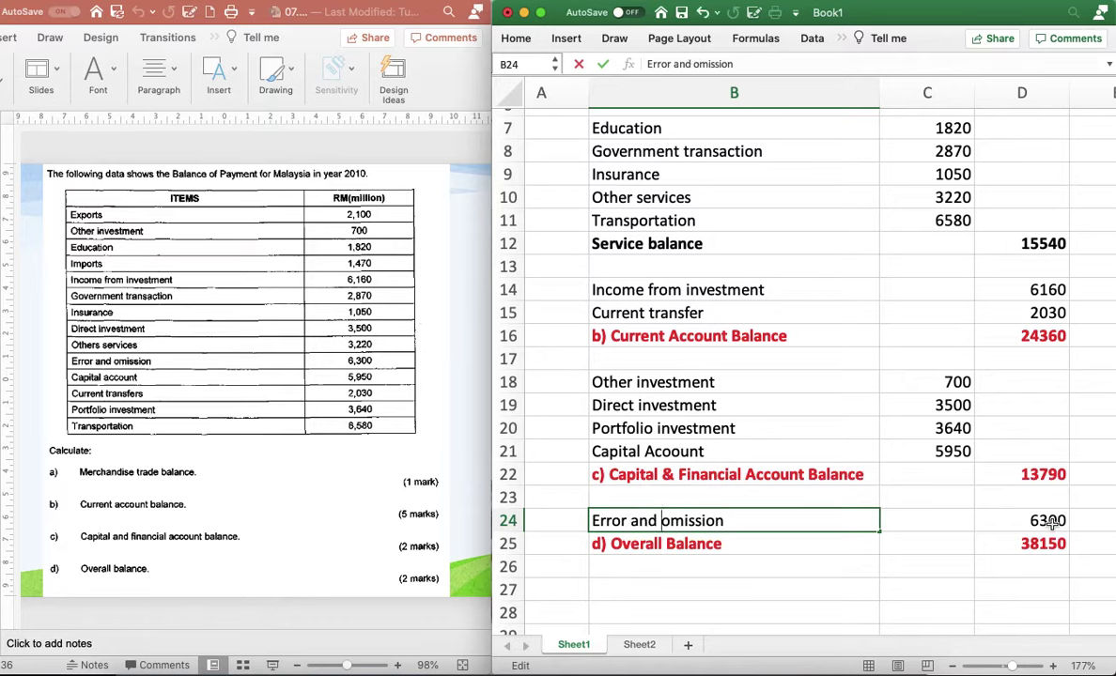
left_click(1048, 521)
Examine the overall balance formula against the current account, capital and financial account, and error and omission figures
left_click(1041, 336)
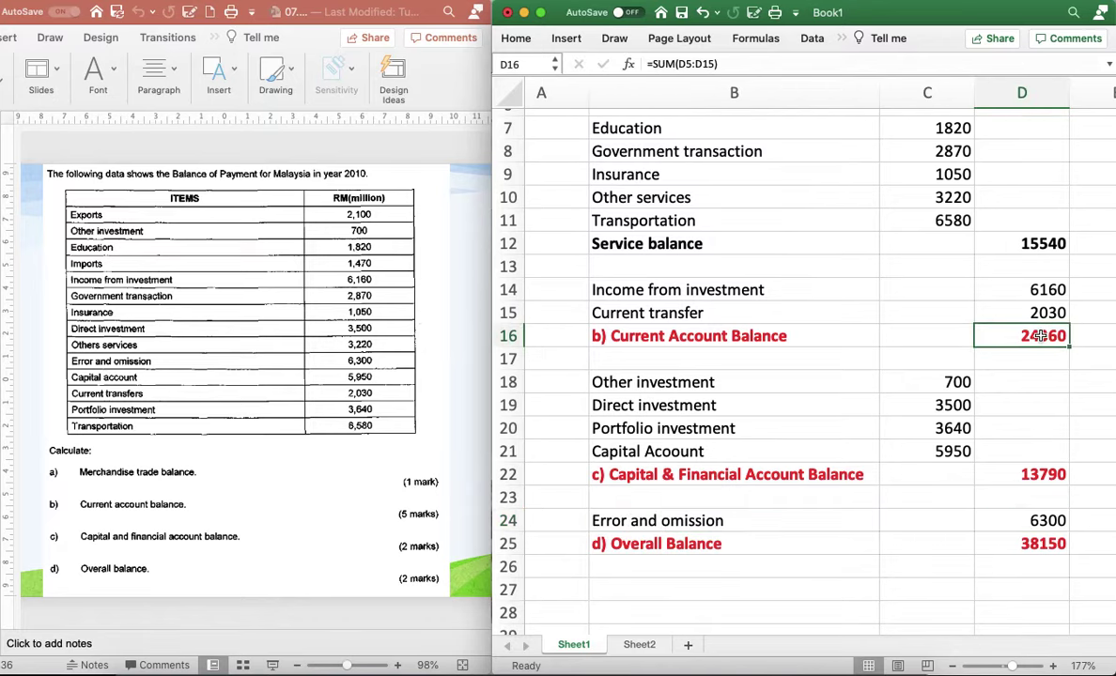
left_click(1023, 472)
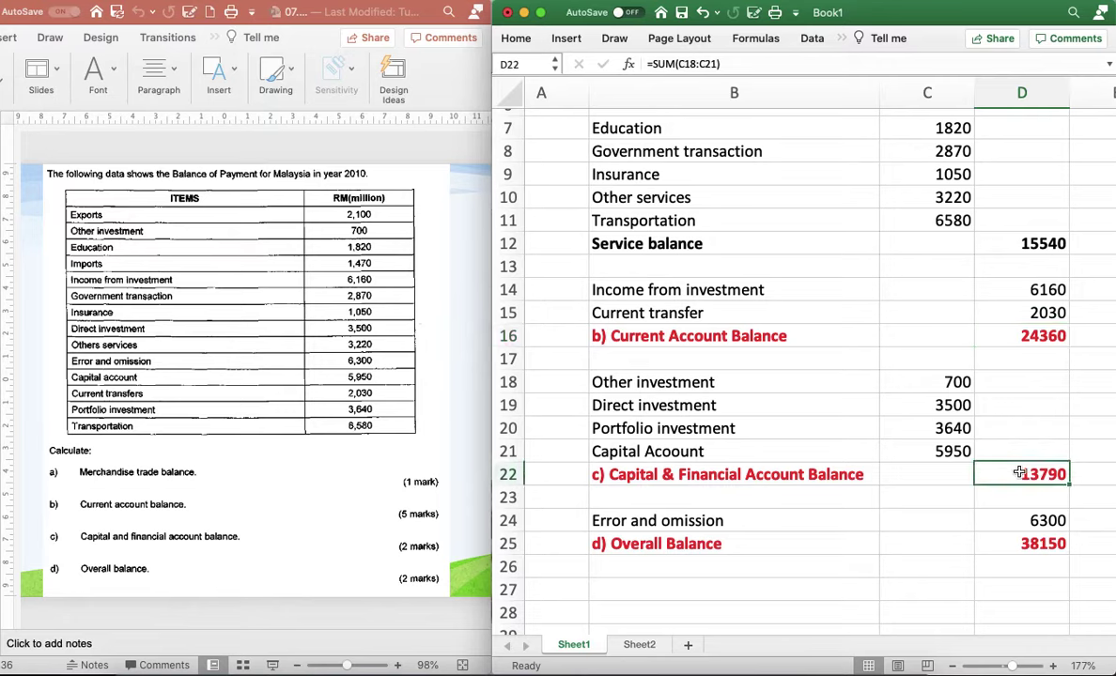
left_click(1030, 523)
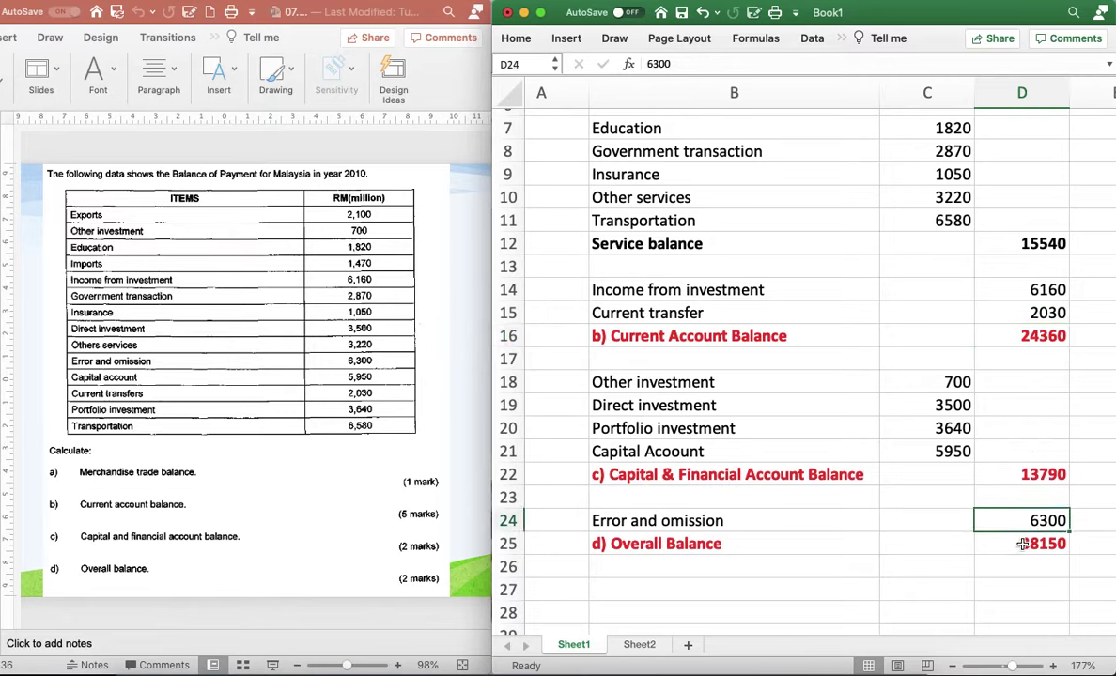
left_click(1024, 543)
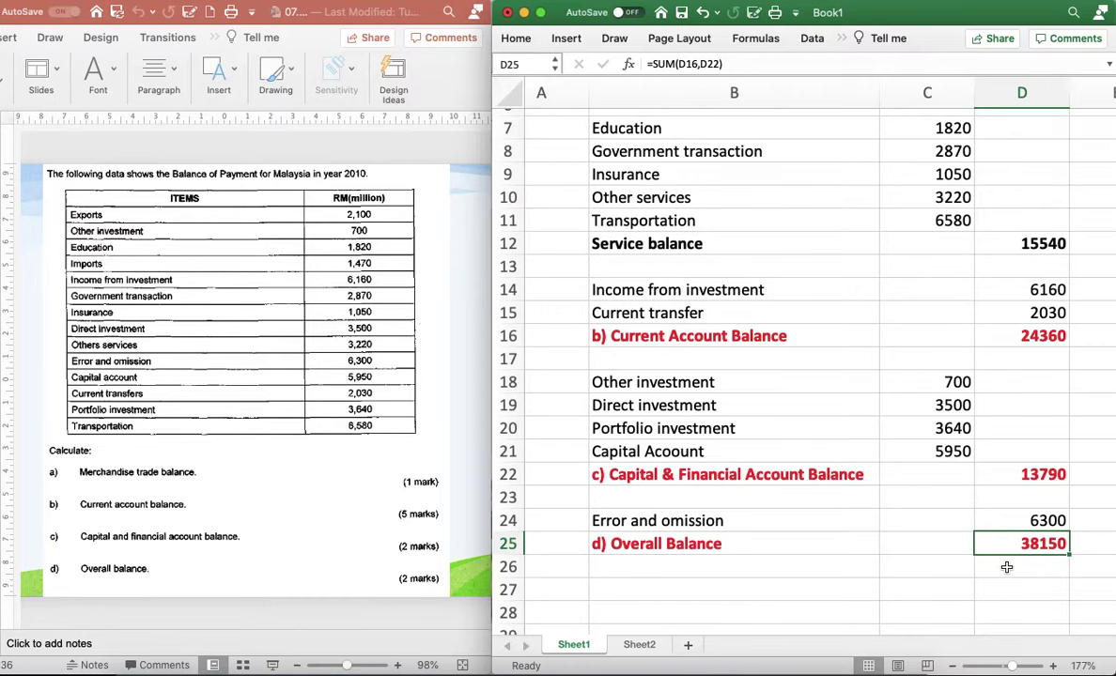
scroll(1068, 351, "up", 3)
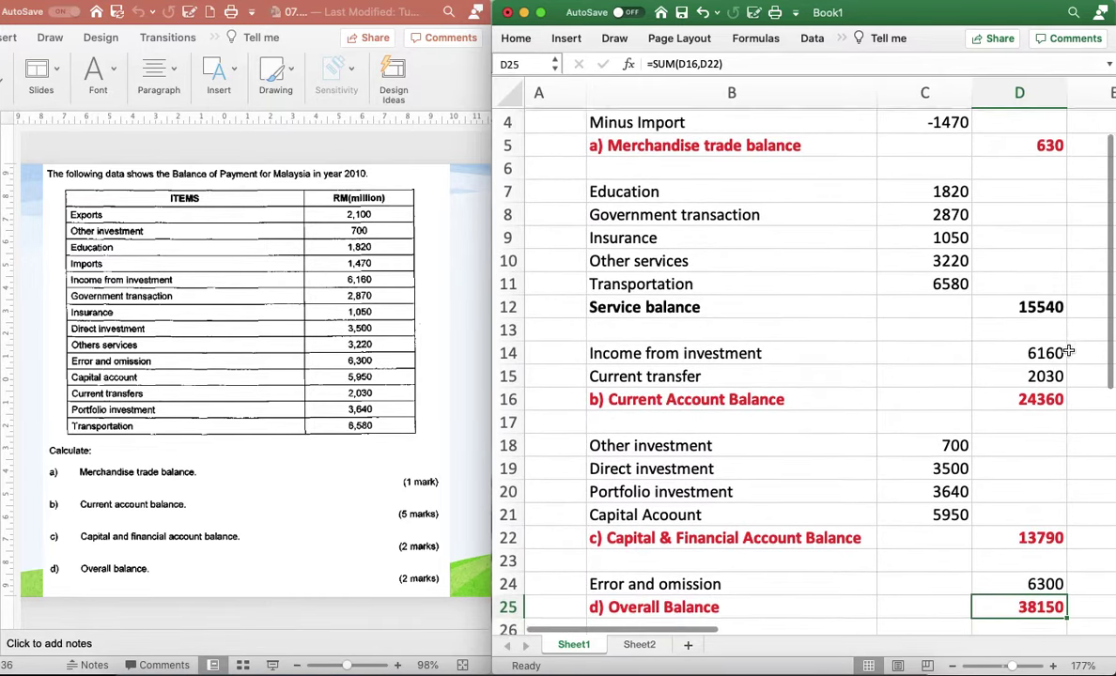
scroll(1068, 351, "up", 1)
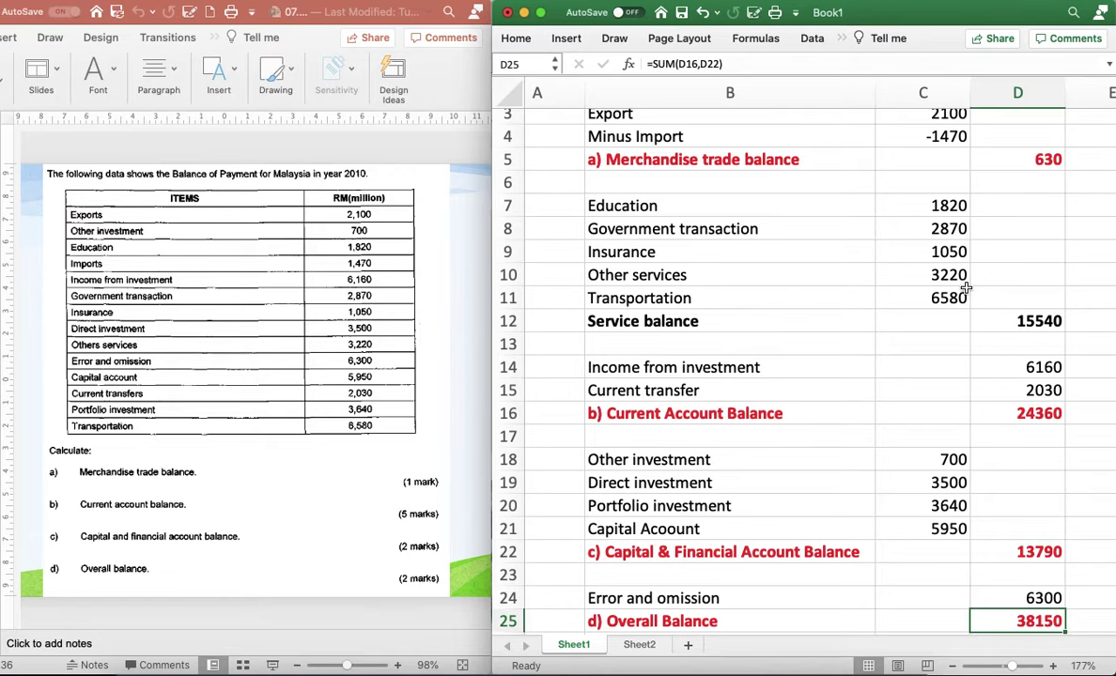
scroll(810, 370, "down", 3)
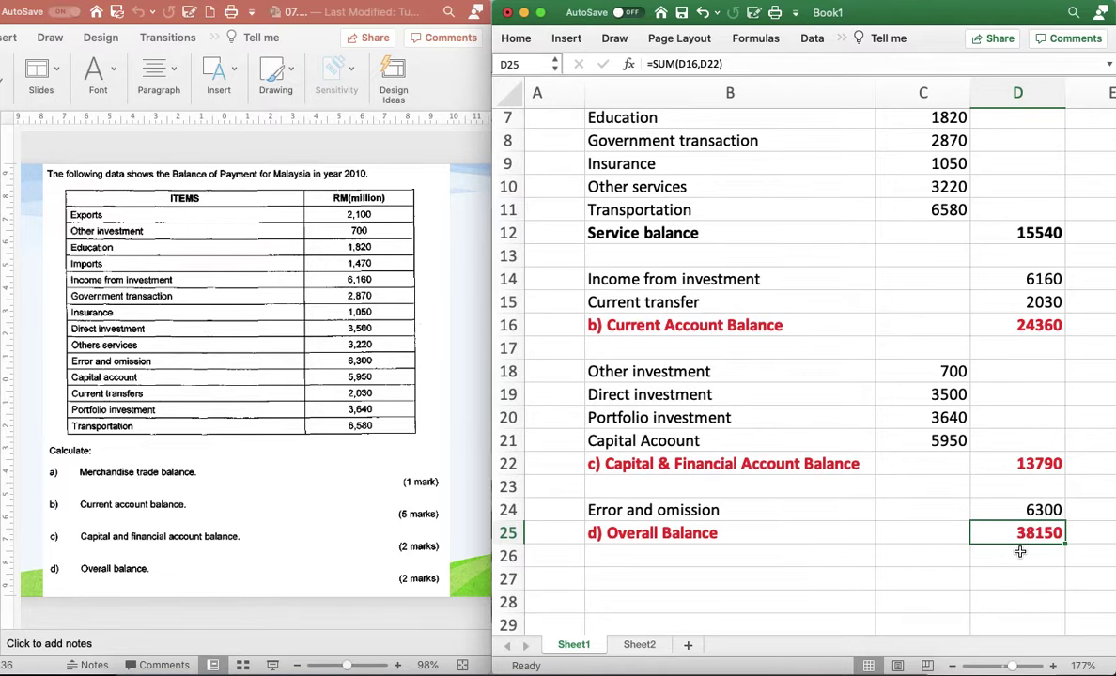
scroll(819, 423, "up", 2)
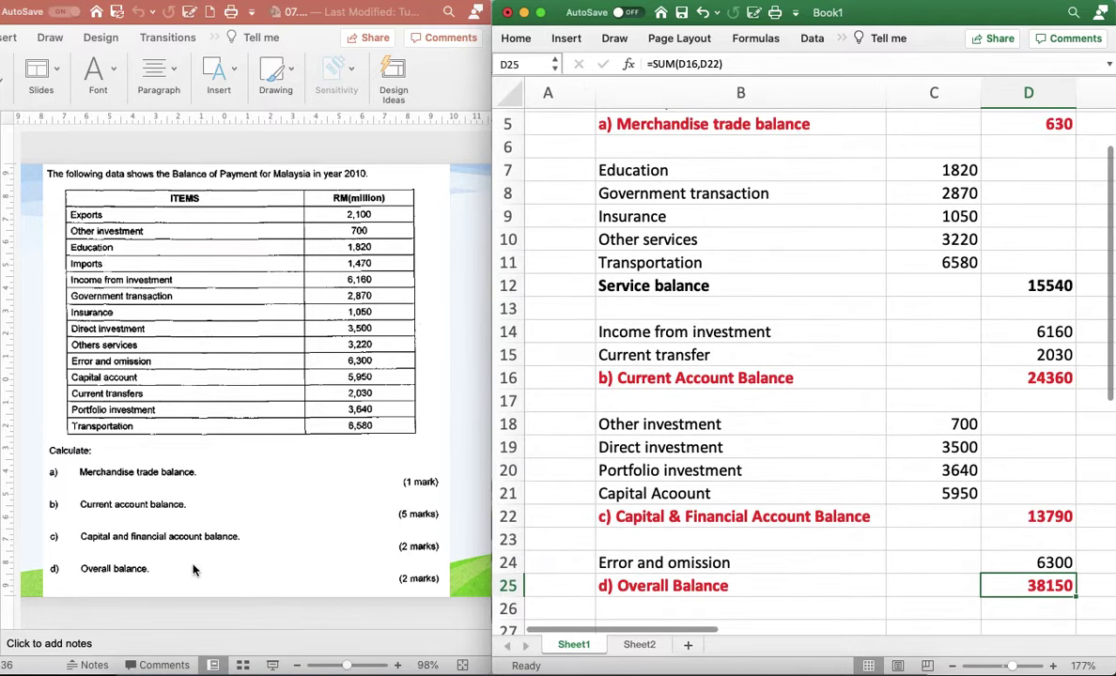
Show the PowerPoint slide with Malaysia's 2012 international transactions question and open its worked answer on Sheet2 in Excel
left_click(68, 550)
scroll(249, 433, "down", 1)
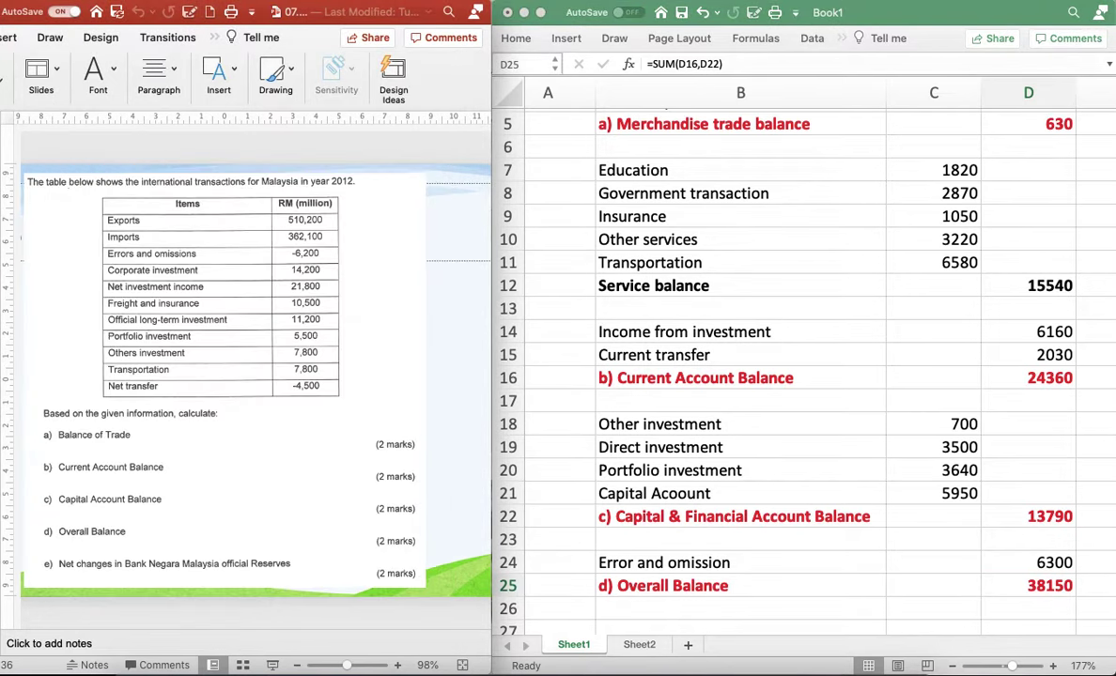
left_click(639, 644)
left_click(639, 645)
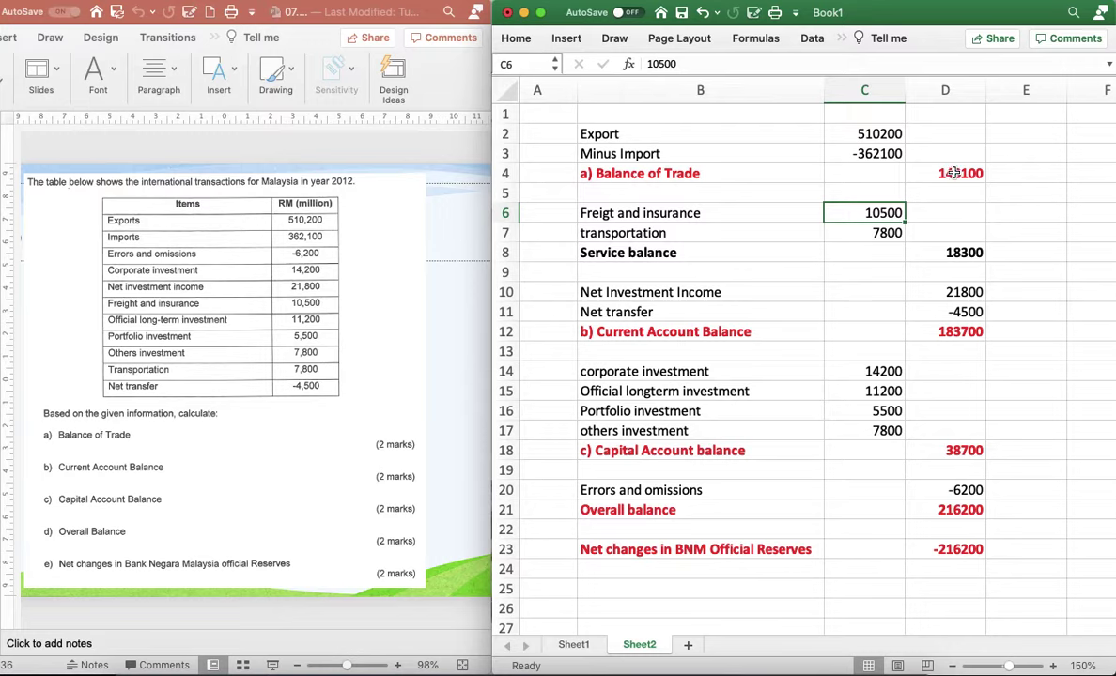
Examine the 2012 balance of trade and service balance formulas, plus the net investment income and net transfer entries under the current account balance
left_click(948, 173)
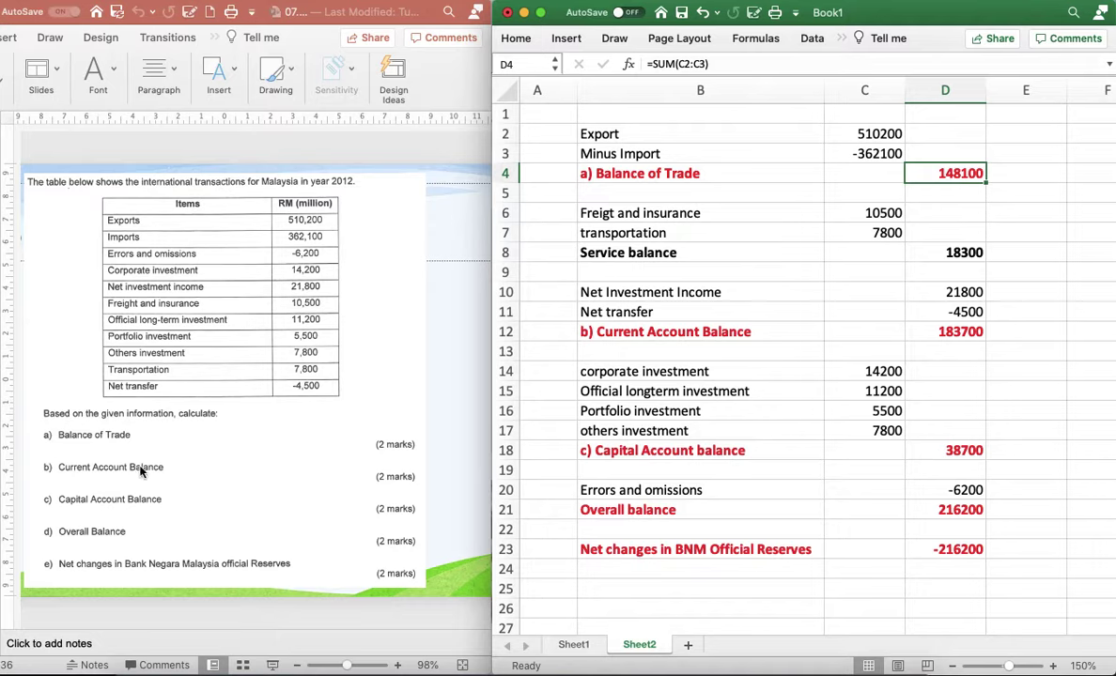
left_click(649, 176)
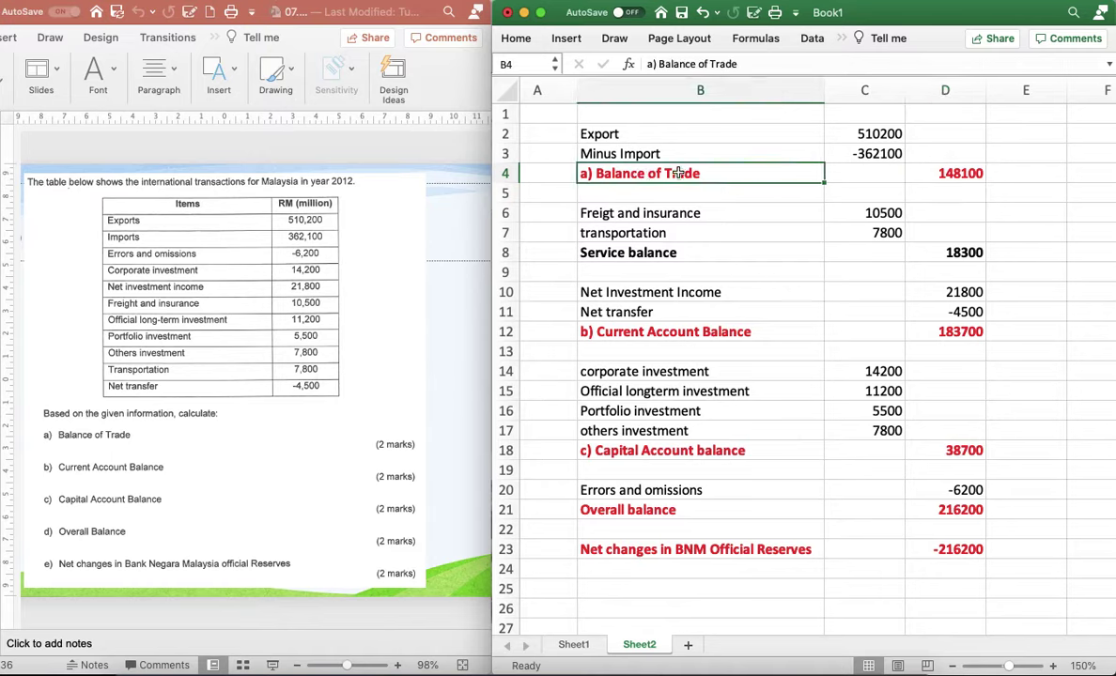
left_click(655, 254)
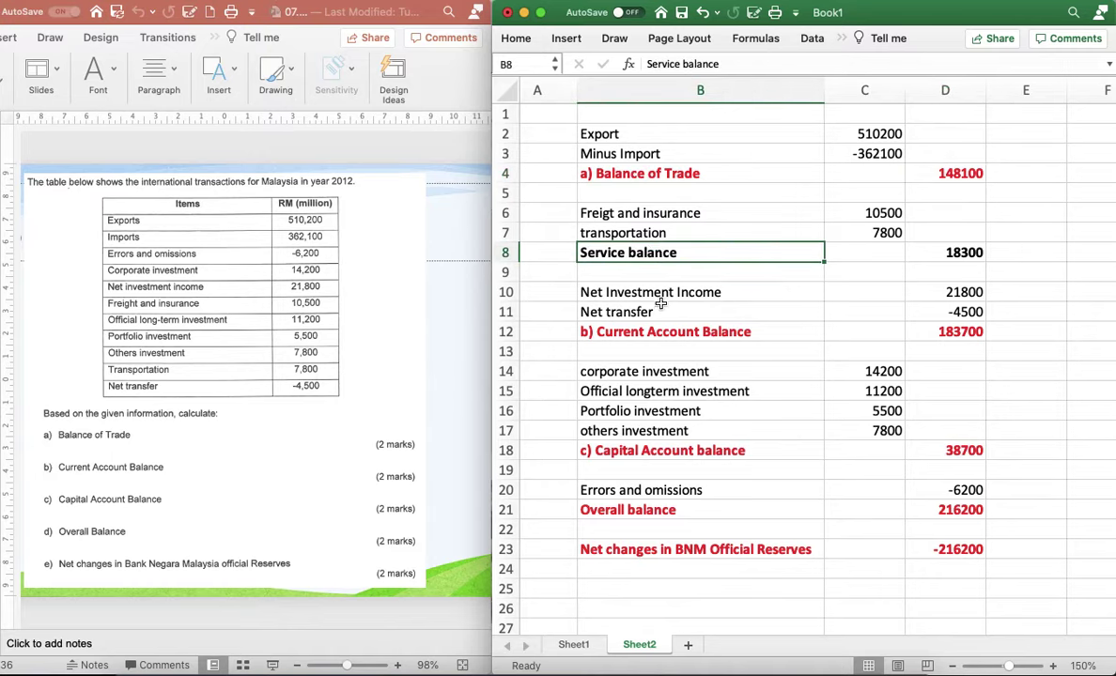
left_click(664, 295)
left_click(658, 312)
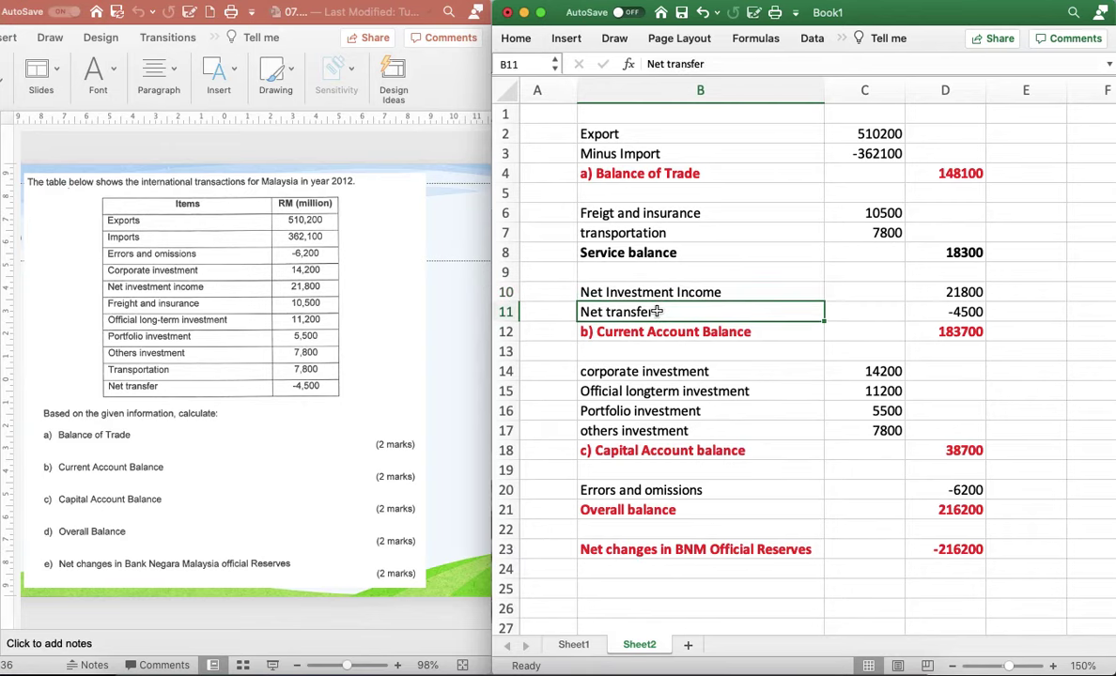
left_click(662, 272)
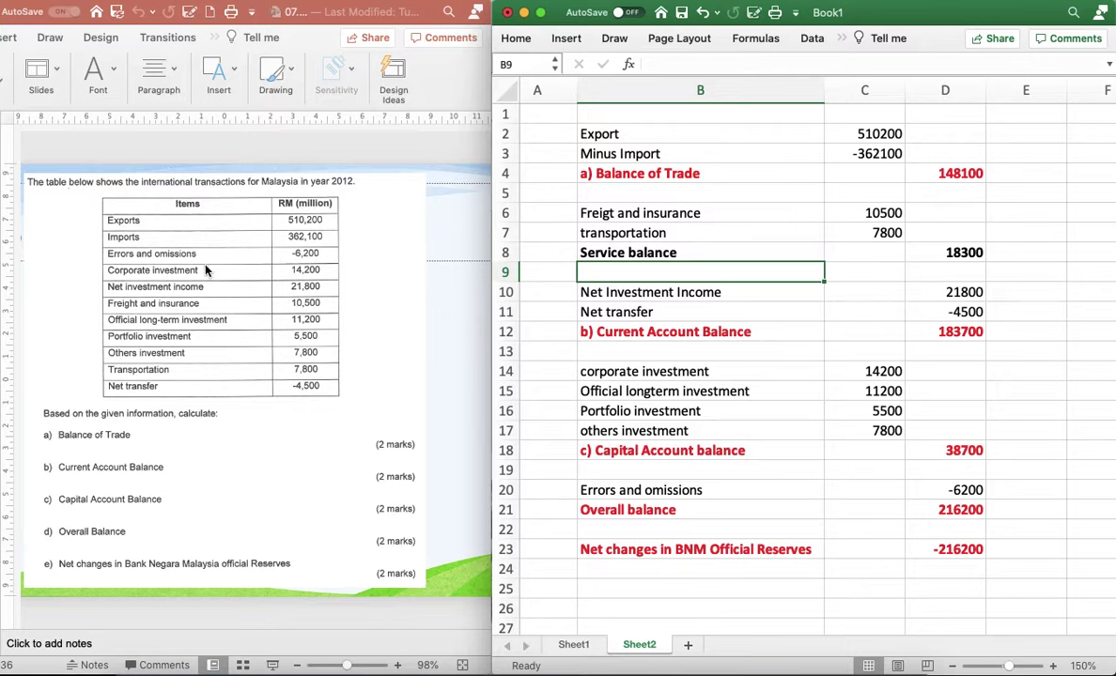
left_click(733, 248)
left_click(959, 254)
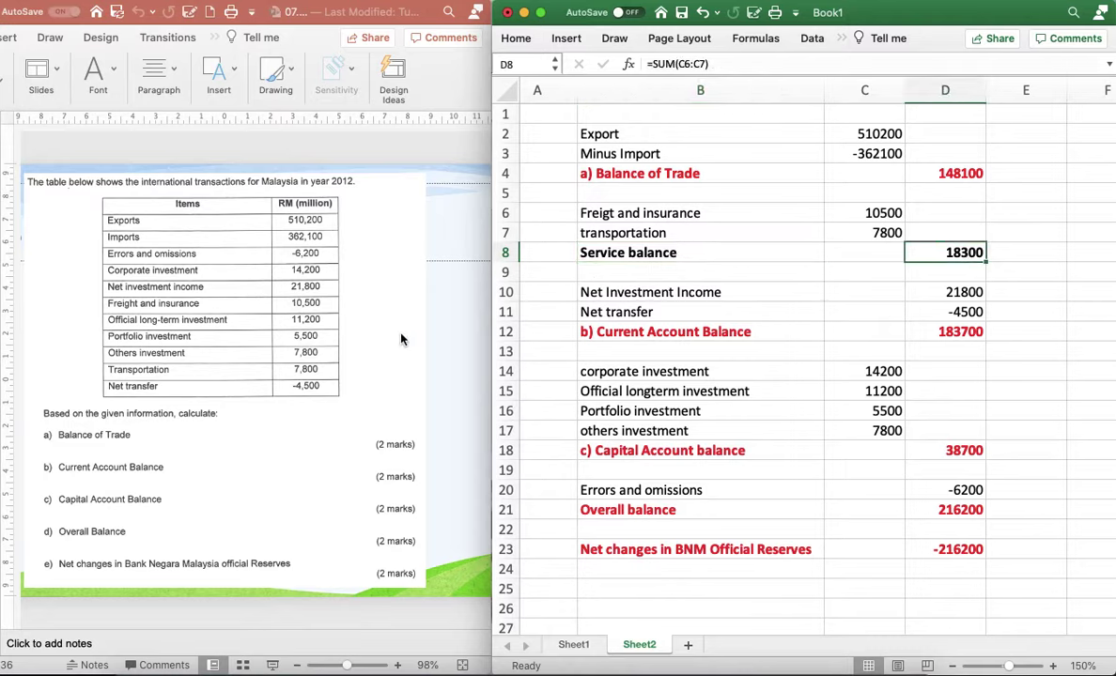
left_click(644, 287)
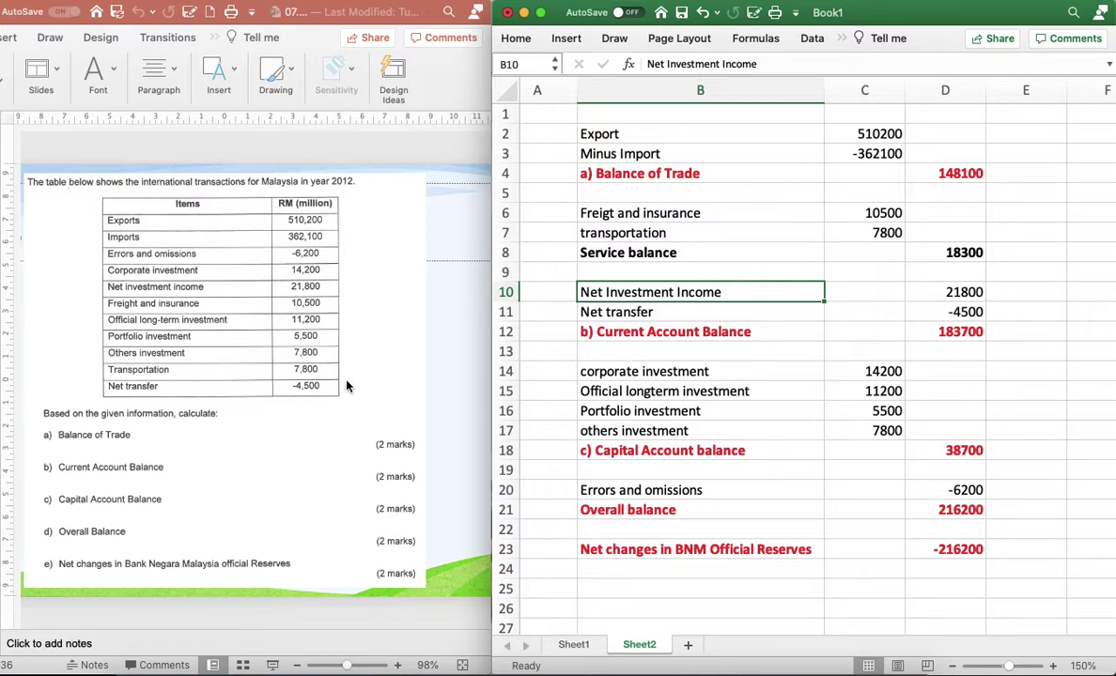
left_click(148, 397)
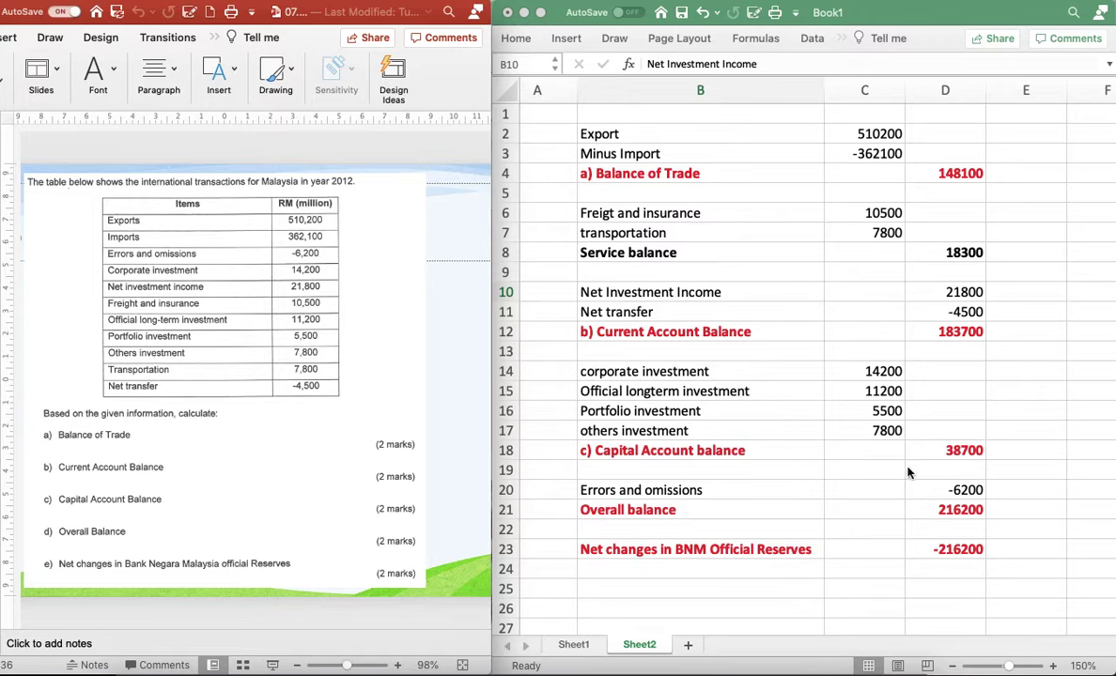
Add the question letter "d)" in front of the "Overall balance" label in cell B21
left_click(580, 514)
left_click(593, 509)
double_click(581, 509)
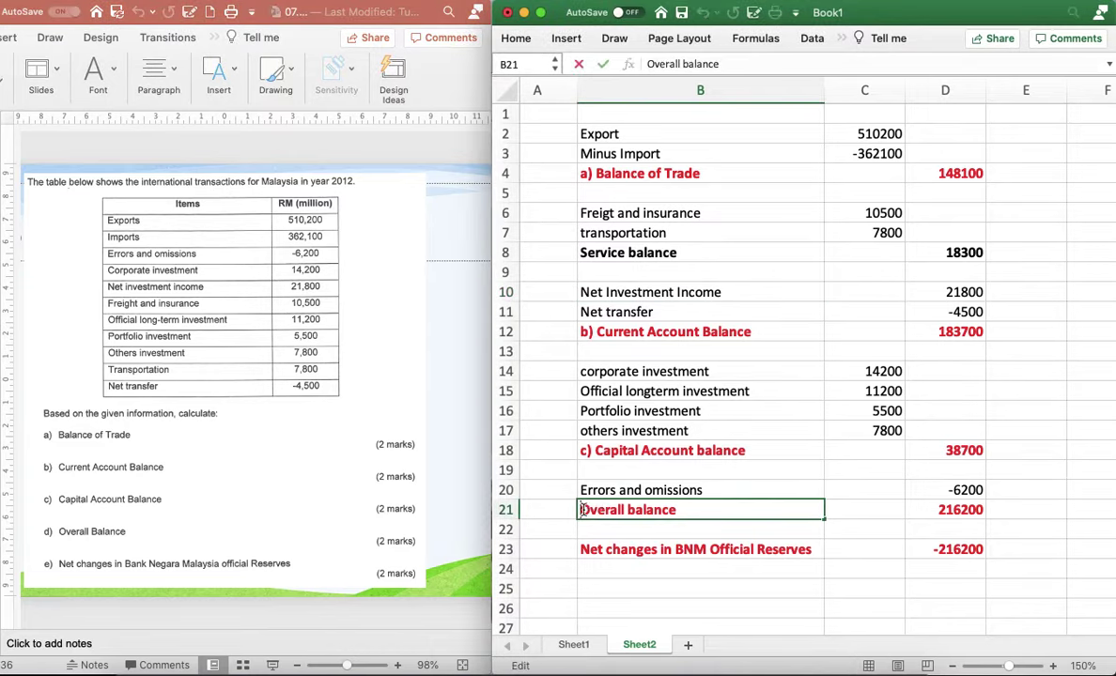
type("d)")
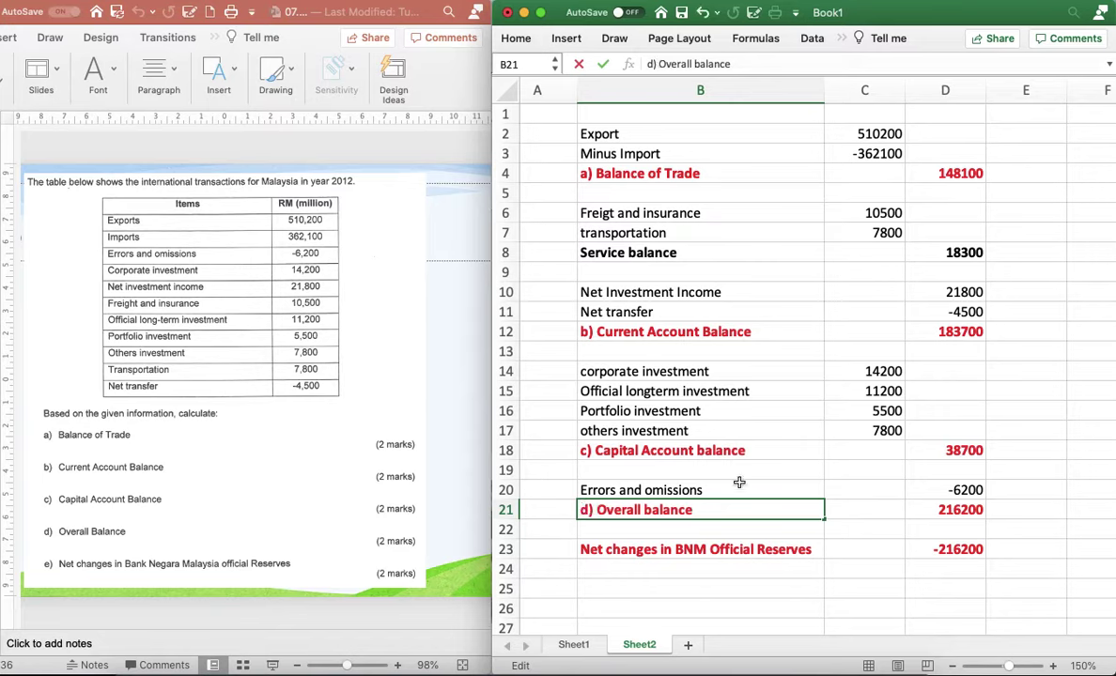
Examine the 2012 overall balance formula against the current account balance, capital account balance, and errors and omissions figures
left_click(942, 333)
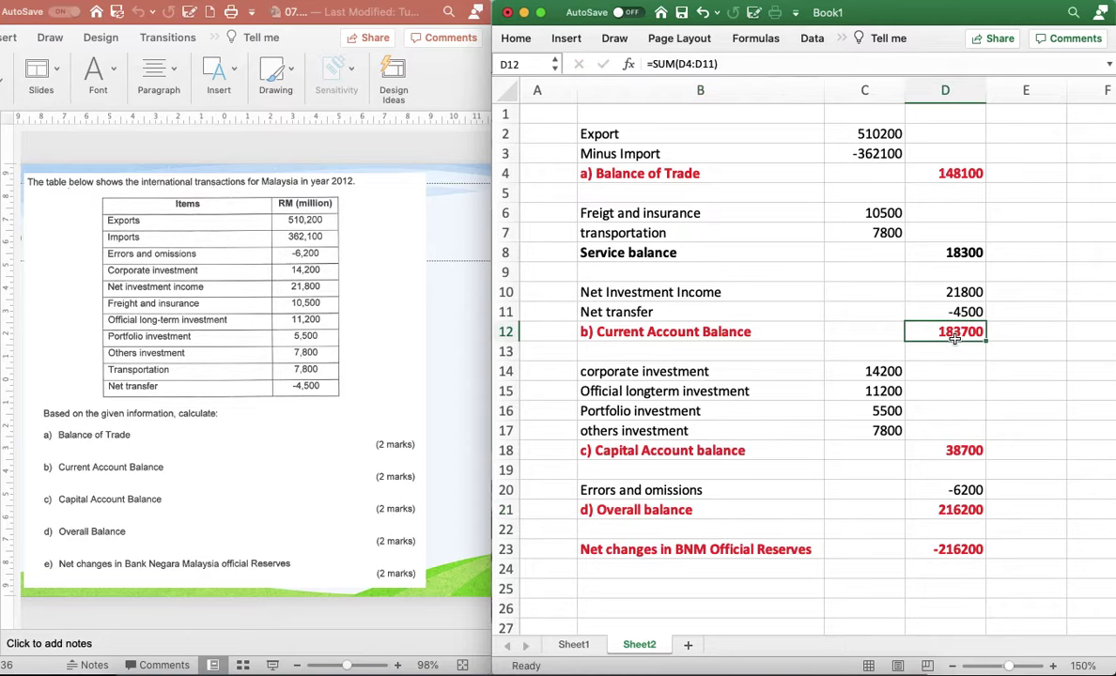
left_click(952, 451)
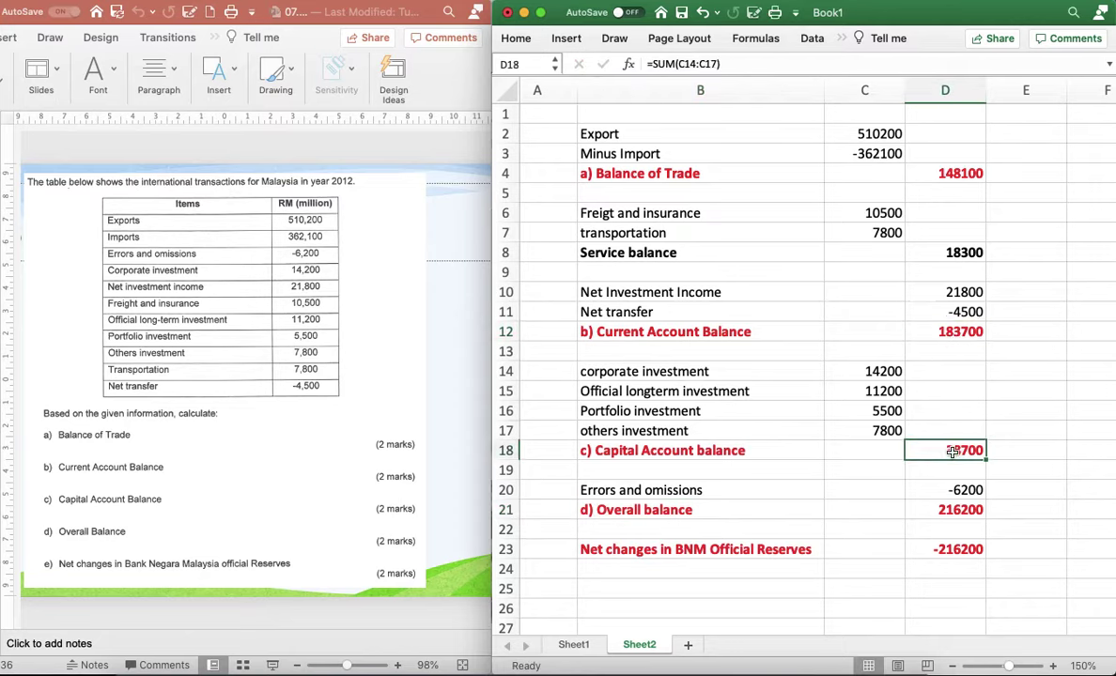
left_click(940, 490)
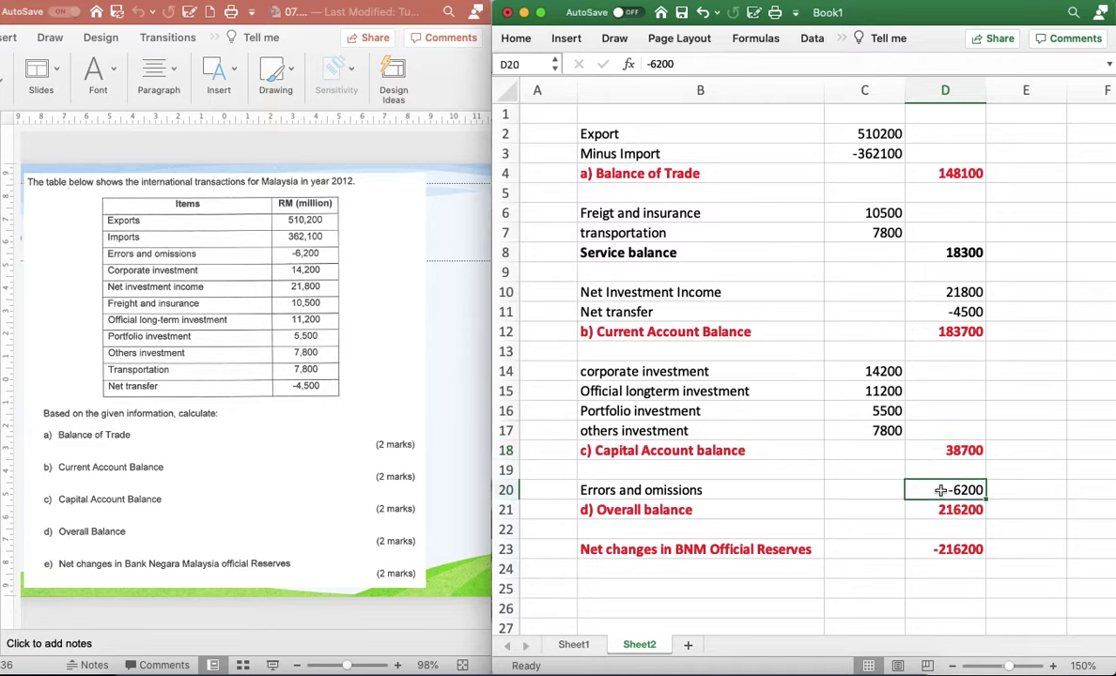
left_click(945, 509)
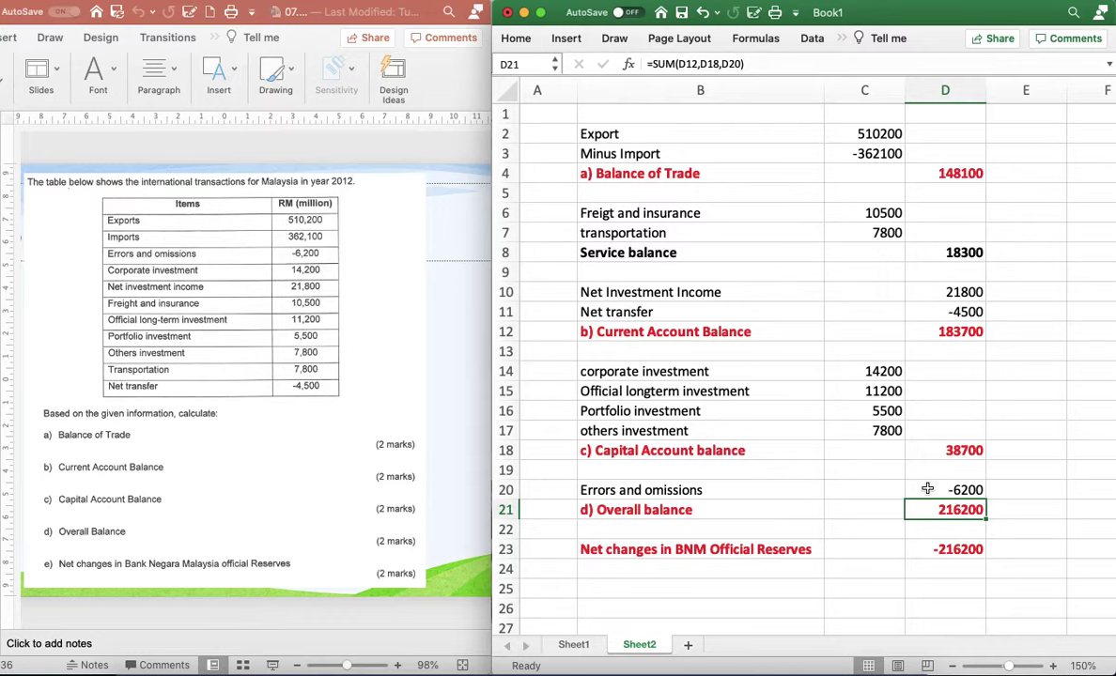
left_click(925, 489)
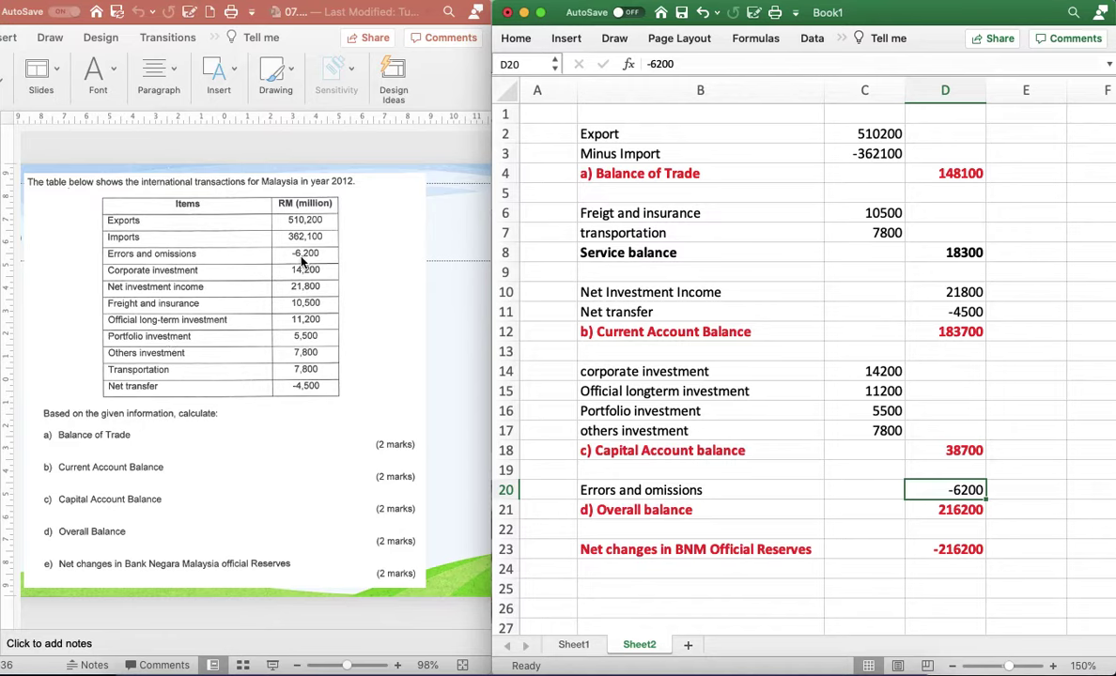
left_click(958, 510)
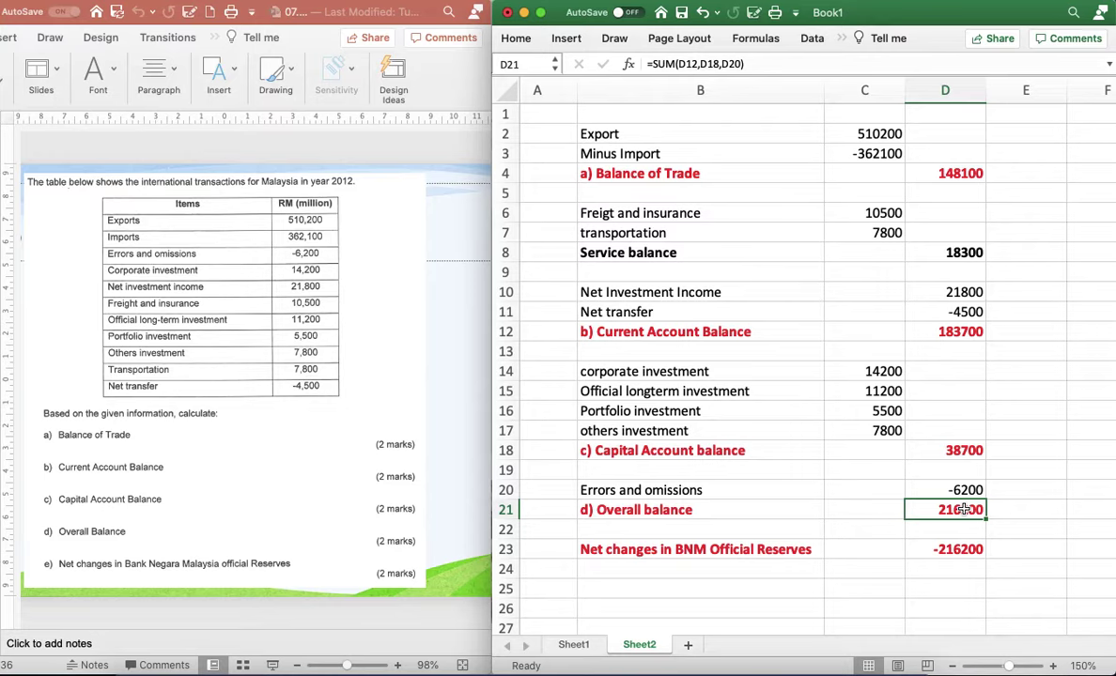
Add the question letter "e)" in front of the "Net changes in BNM Official Reserves" label in cell B23
double_click(581, 549)
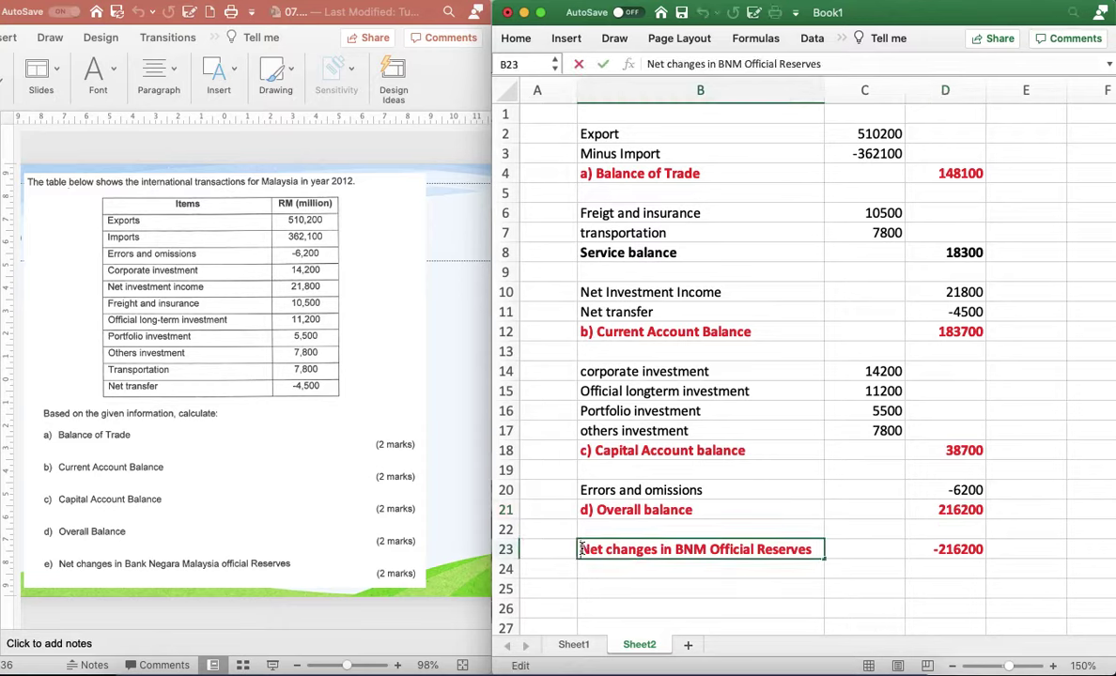
type("e")
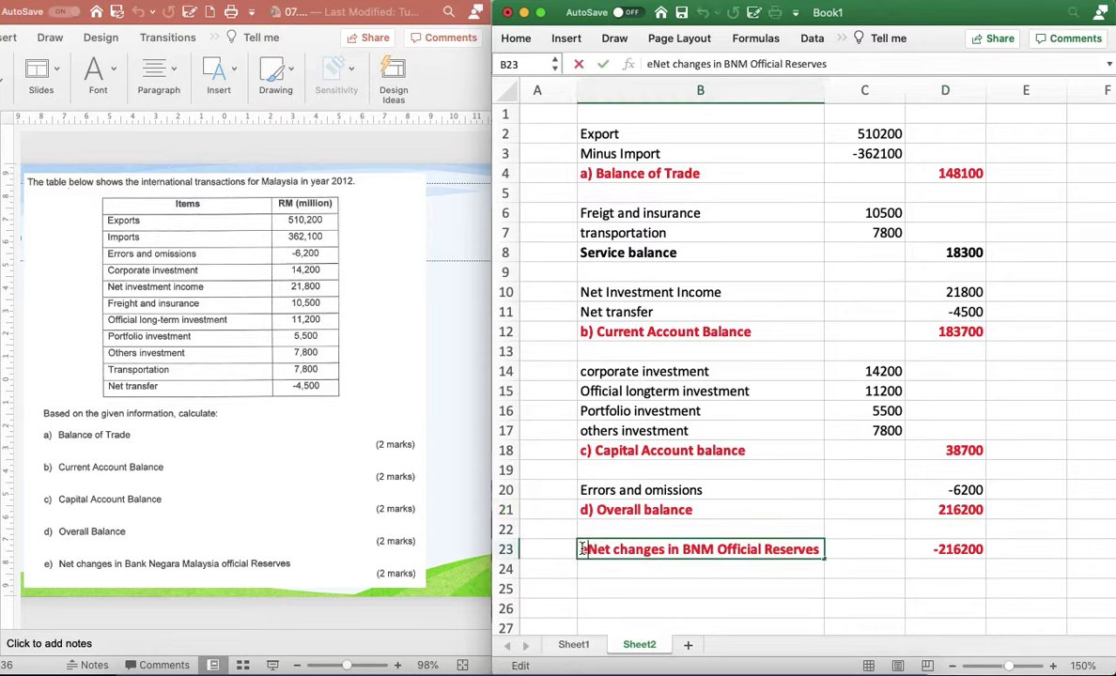
type(")")
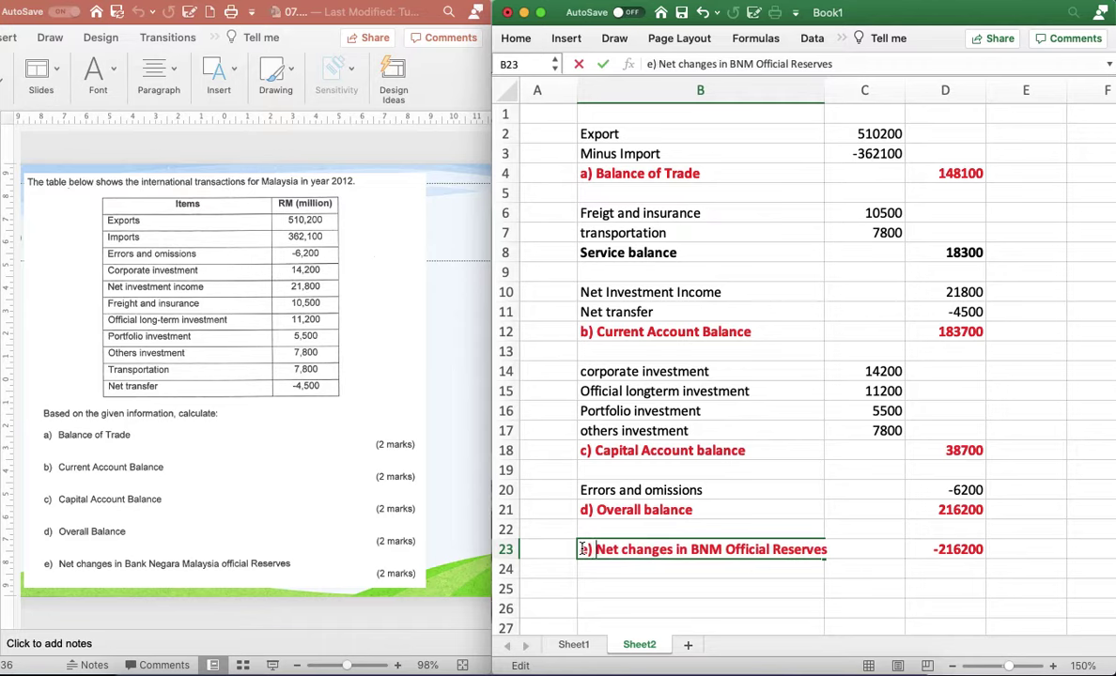
left_click(714, 589)
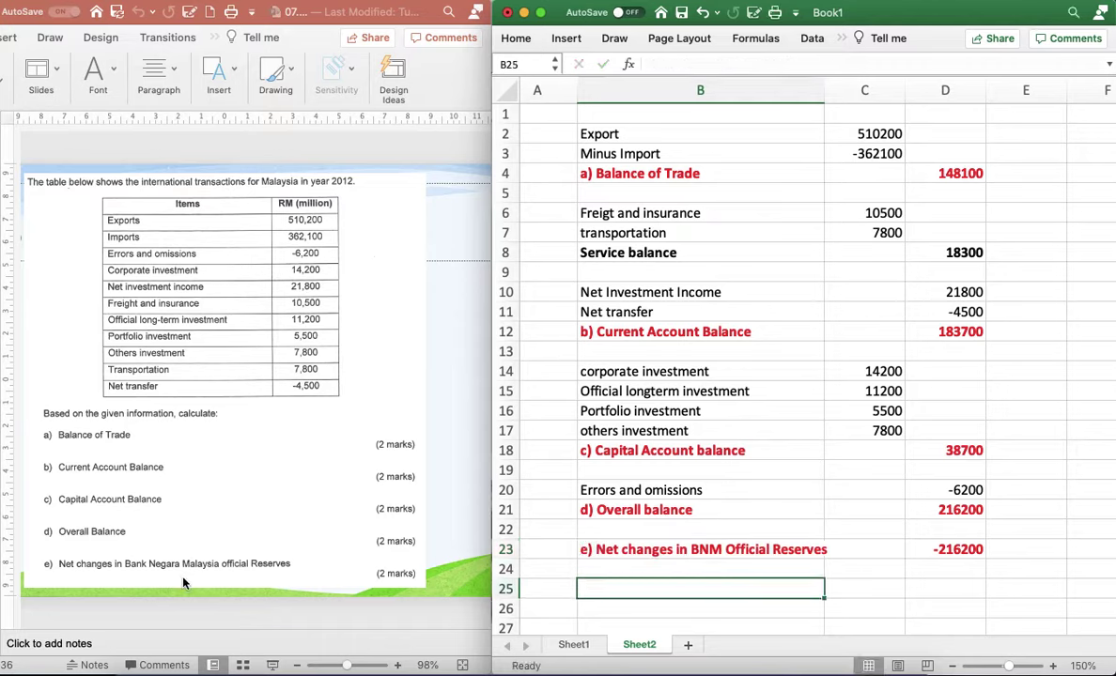
left_click(747, 552)
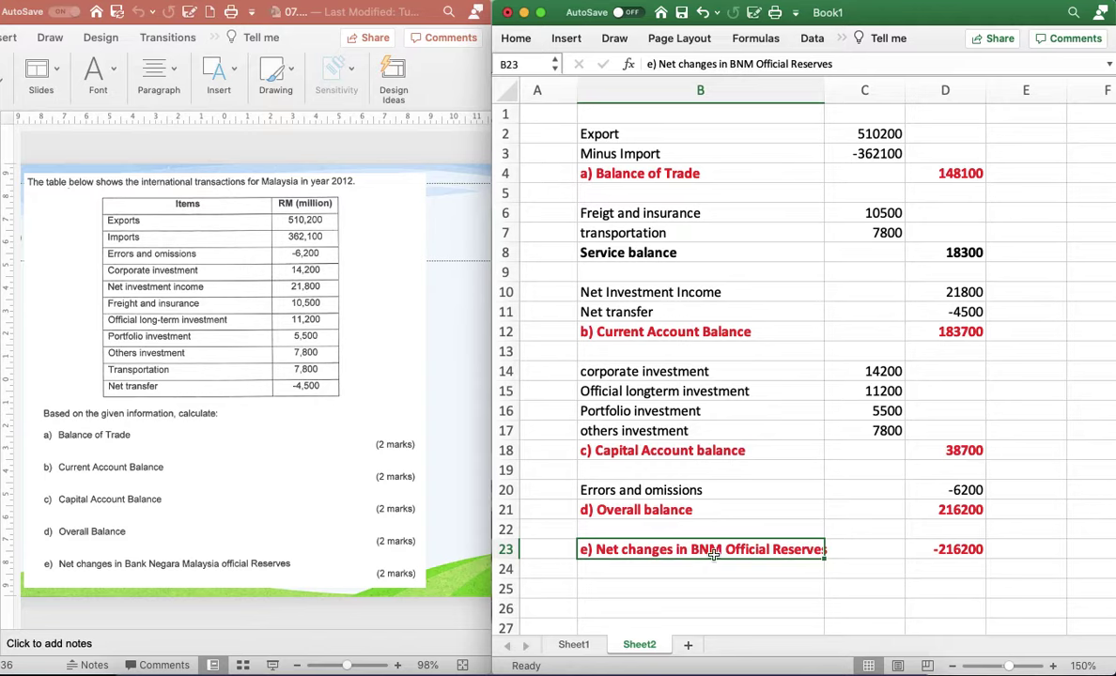
left_click(759, 573)
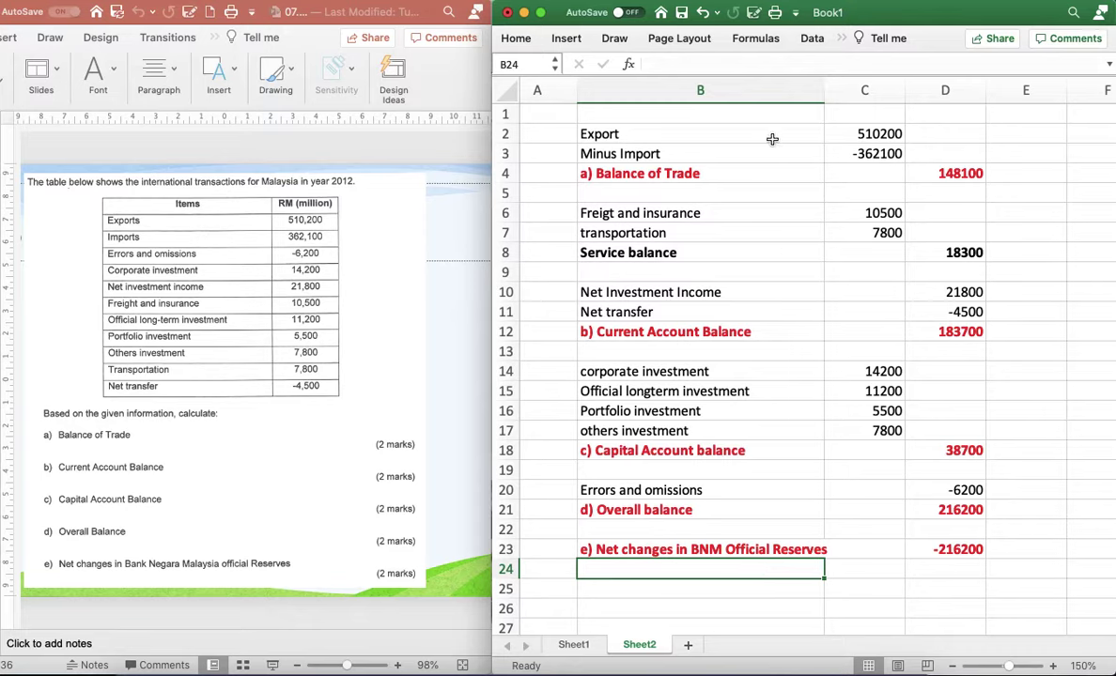
Review the balance of trade formula, the service balance rows, and the net investment income and net transfer entries feeding the current account
left_click(938, 175)
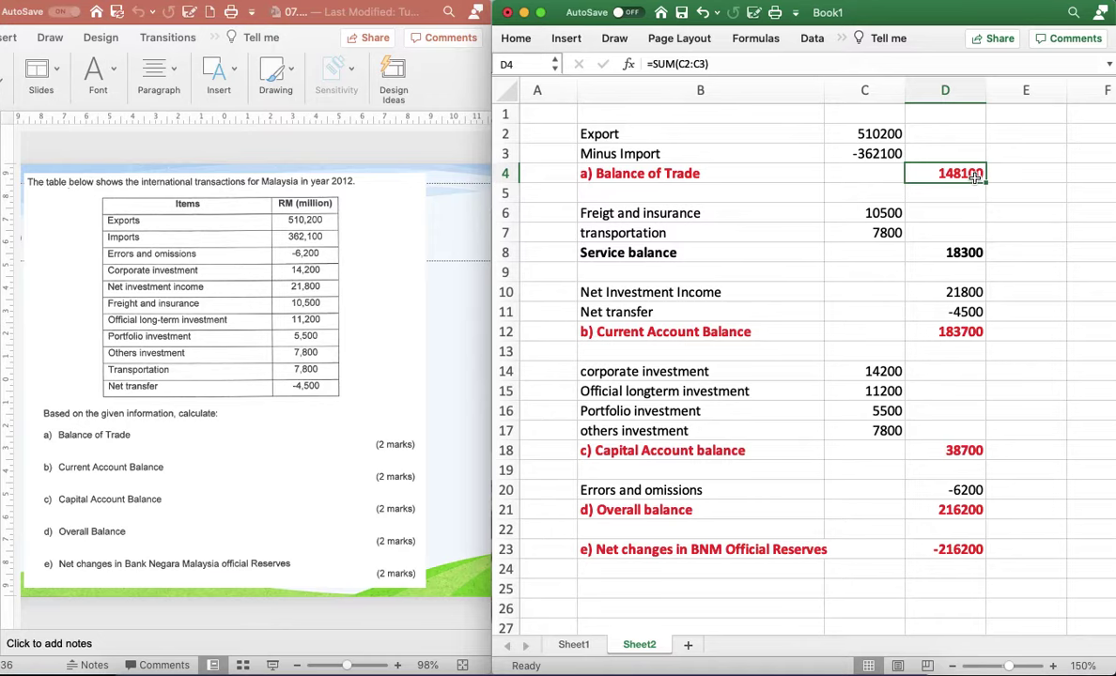
left_click(738, 214)
left_click(757, 235)
left_click(770, 255)
left_click(711, 289)
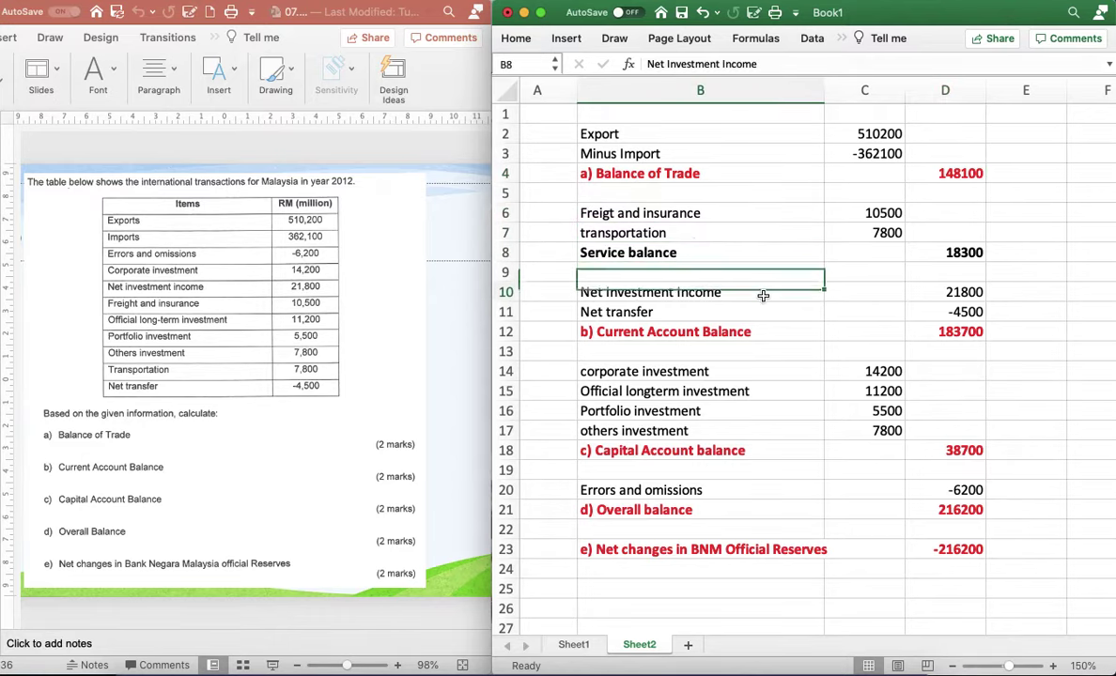
left_click(757, 310)
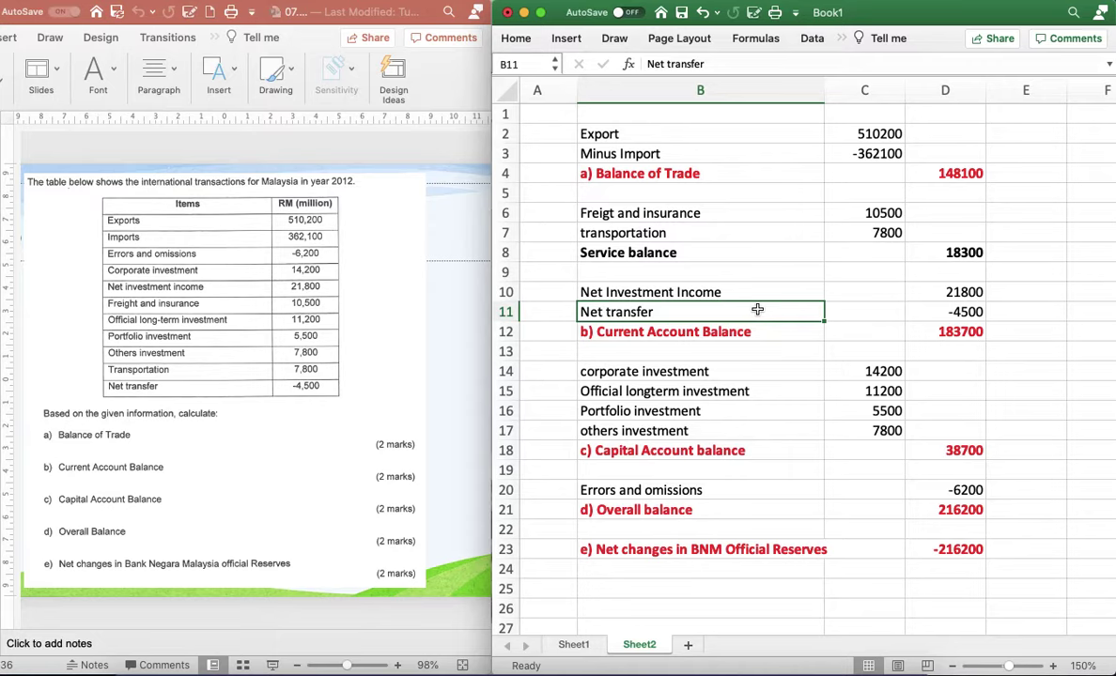